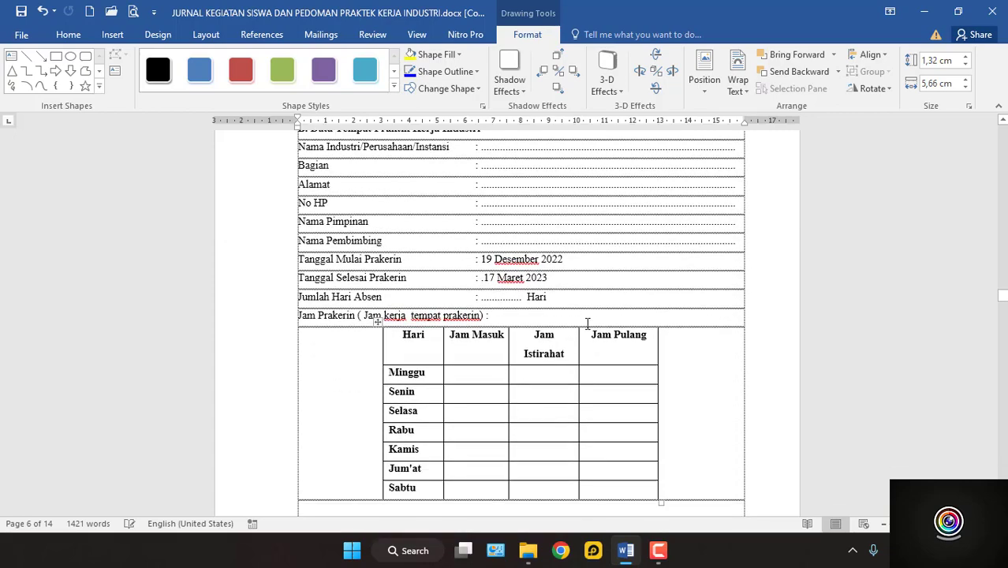
# Step: Review the workplace data fields and the working-hours table in section B, Data Tempat Praktik Kerja Industri
pyautogui.scroll(4, 587, 324)
pyautogui.scroll(-5, 587, 323)
pyautogui.scroll(3, 586, 323)
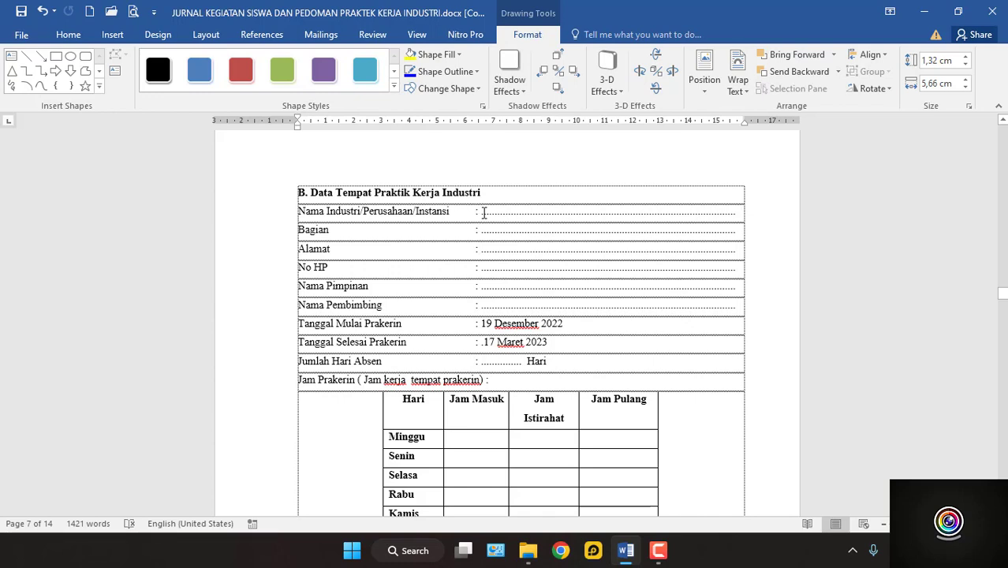
pyautogui.click(483, 209)
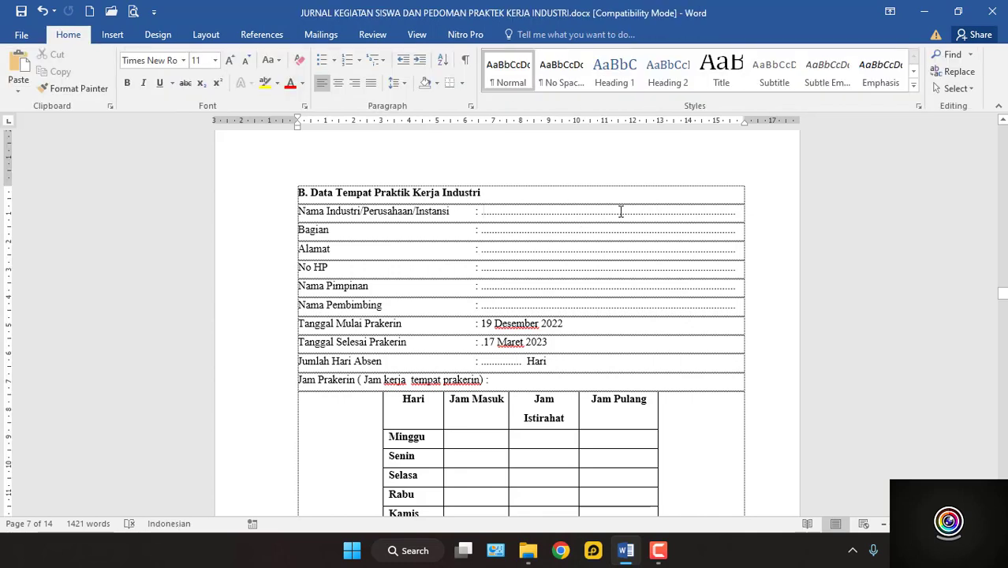
pyautogui.click(385, 232)
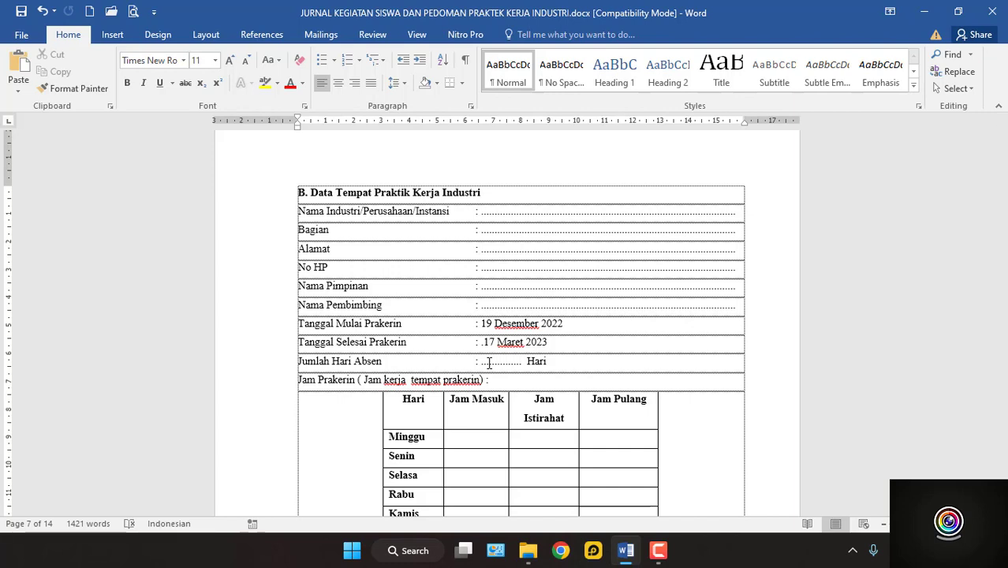
pyautogui.scroll(-2, 484, 364)
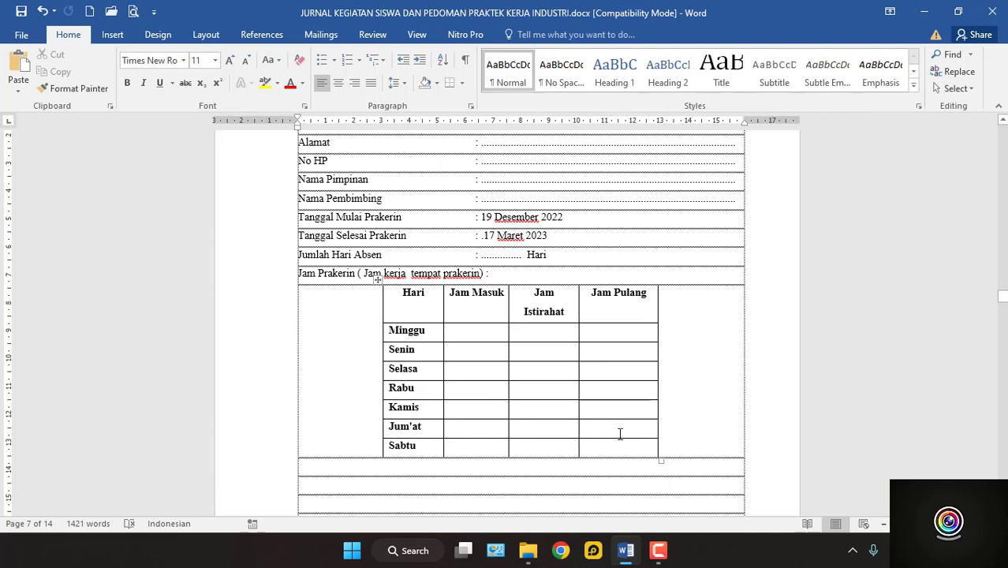
pyautogui.scroll(-3, 630, 440)
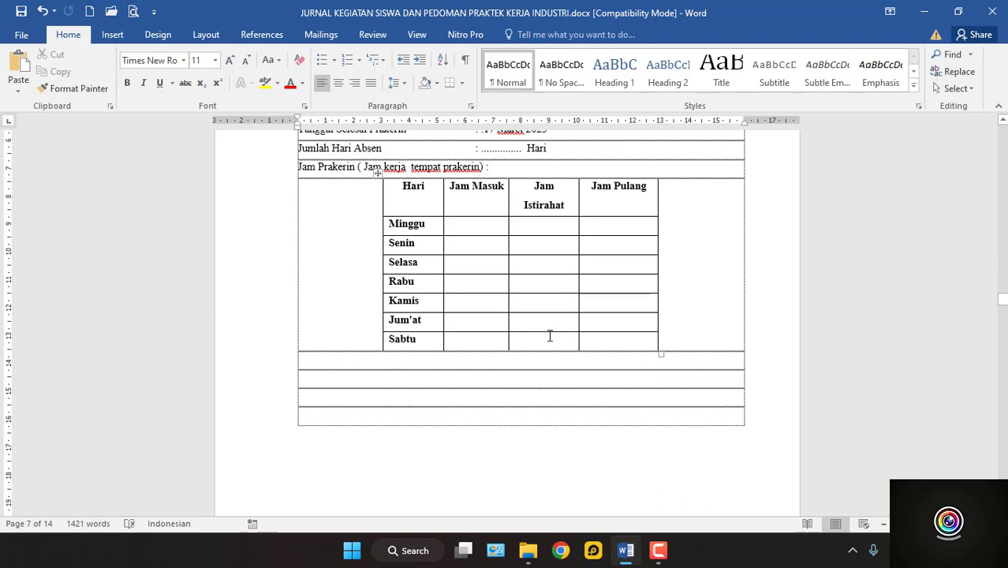
pyautogui.scroll(-5, 498, 347)
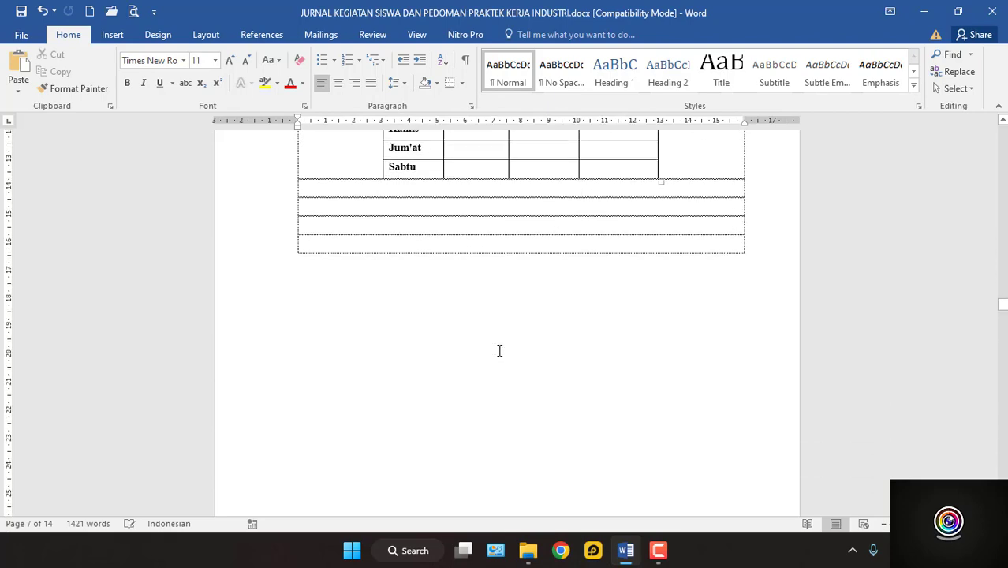
# Step: In the first empty row of the Daftar Hadir table in section III, enter number 1 and the date 19/12
pyautogui.scroll(-10, 499, 350)
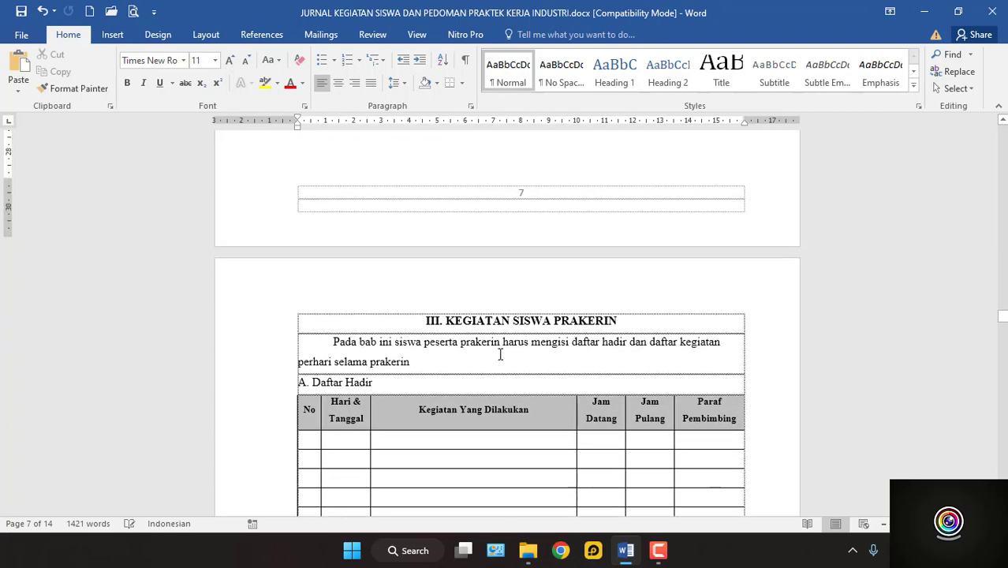
pyautogui.scroll(-1, 499, 354)
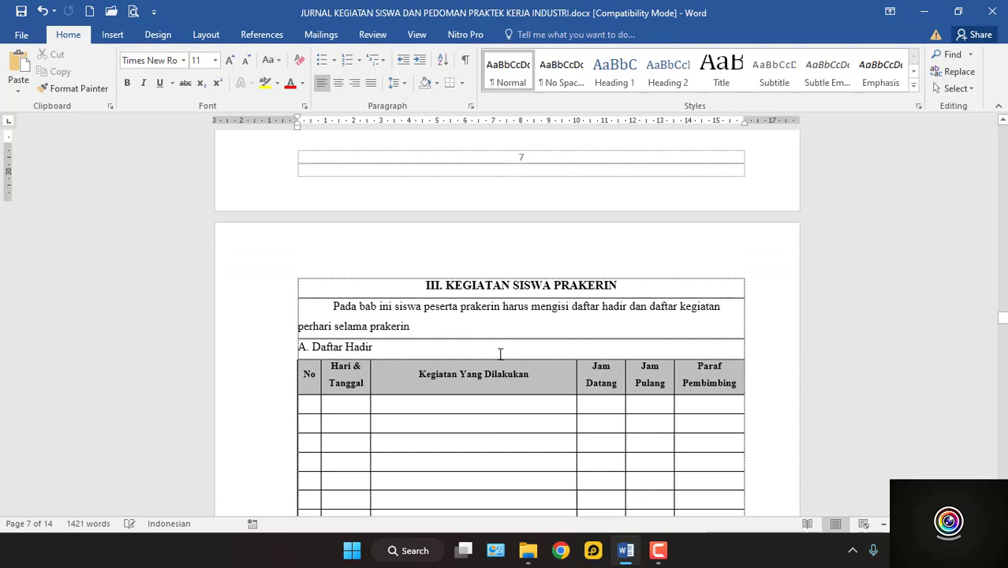
pyautogui.scroll(-5, 499, 354)
pyautogui.scroll(3, 499, 354)
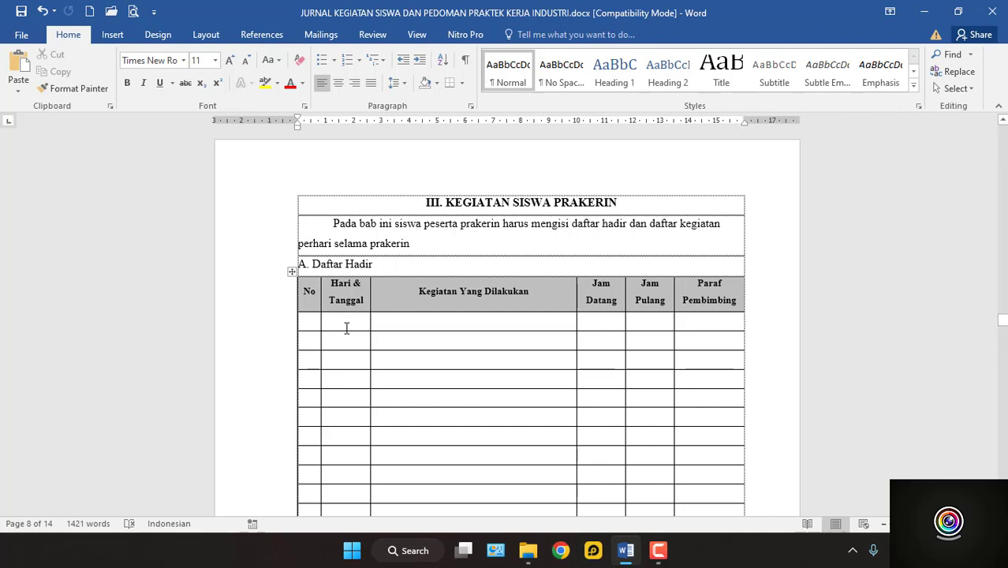
pyautogui.scroll(-1, 346, 327)
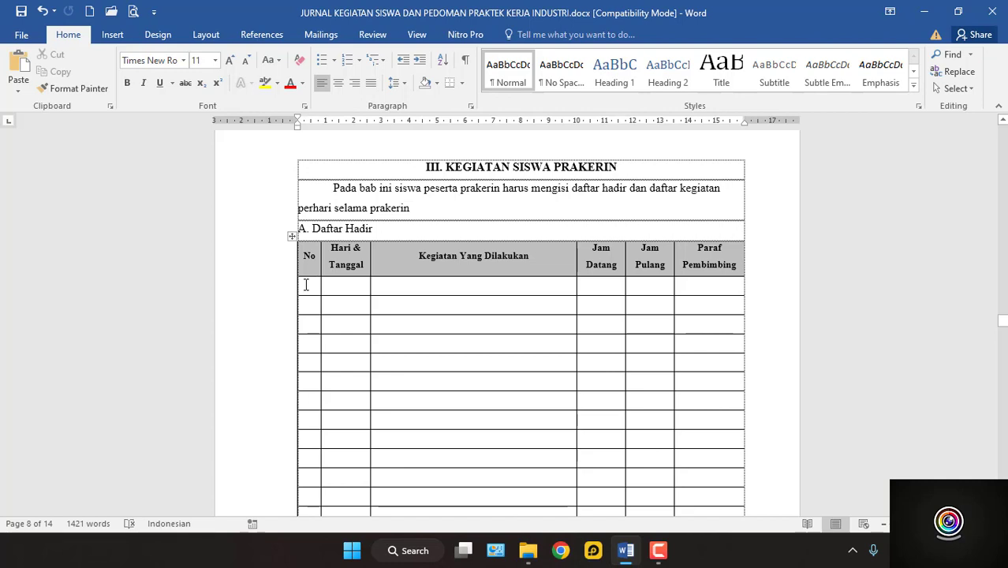
pyautogui.click(306, 284)
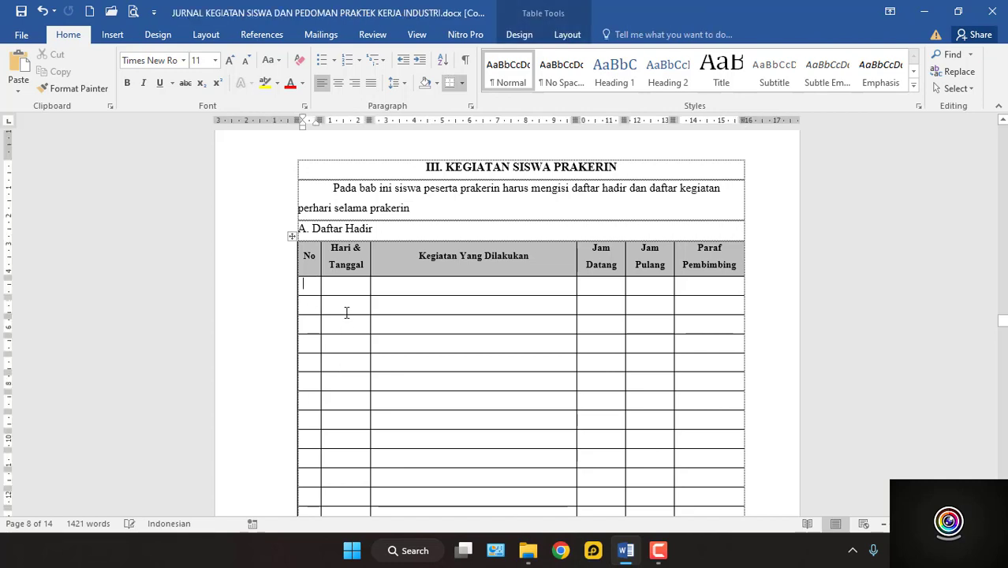
pyautogui.click(334, 288)
pyautogui.click(382, 284)
pyautogui.click(311, 285)
pyautogui.write('1')
pyautogui.click(338, 285)
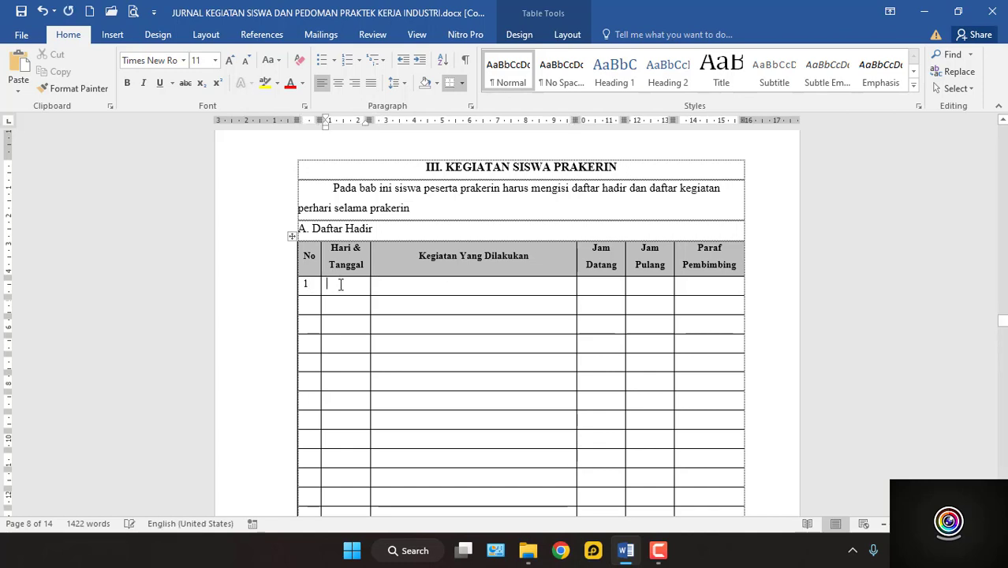
pyautogui.write('19/12')
# Step: Enter the activities "Input data" and "Perbaikan komputer" in two consecutive rows for entry 1, and number the following row 2
pyautogui.click(394, 287)
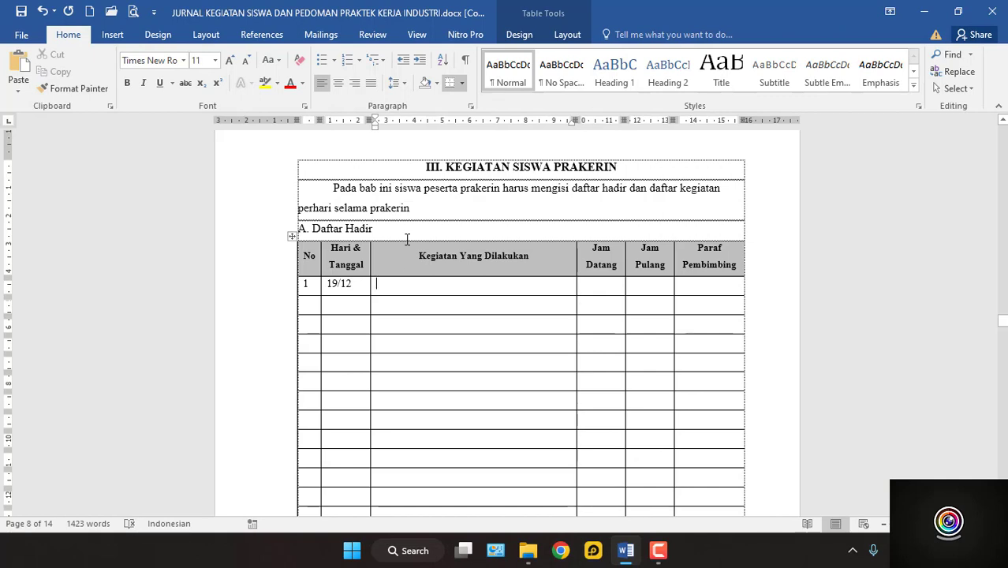
pyautogui.write('input data')
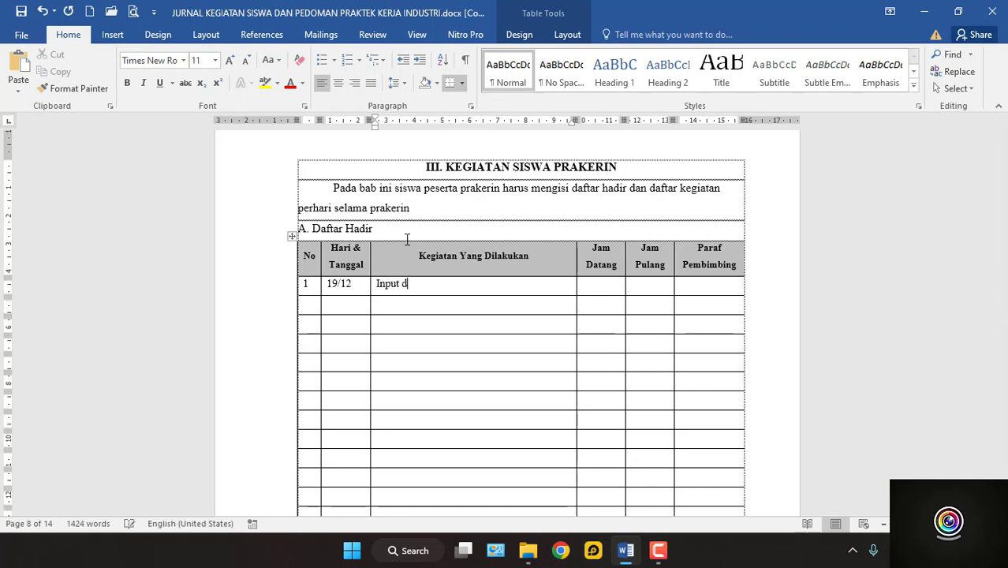
pyautogui.click(402, 287)
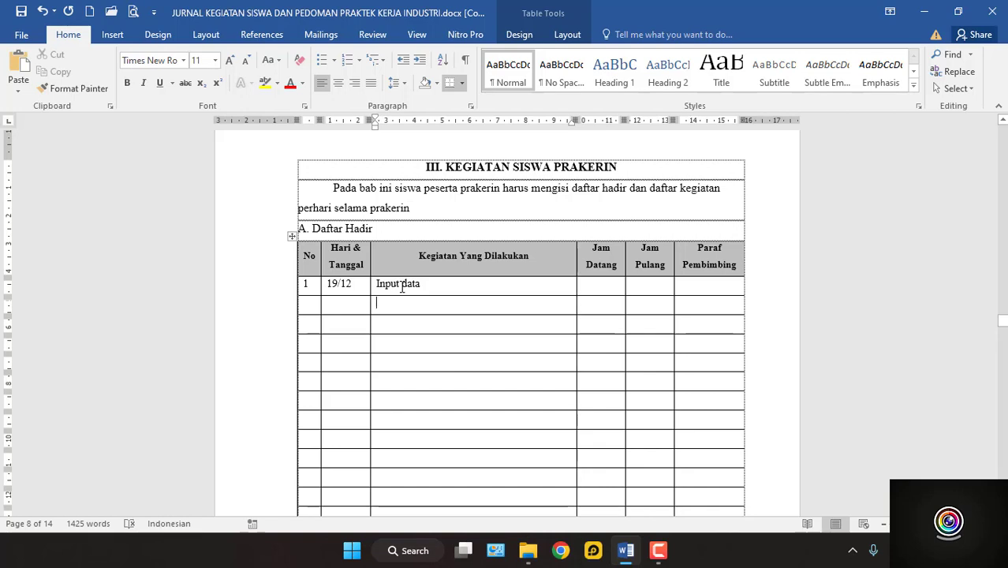
pyautogui.write('perba')
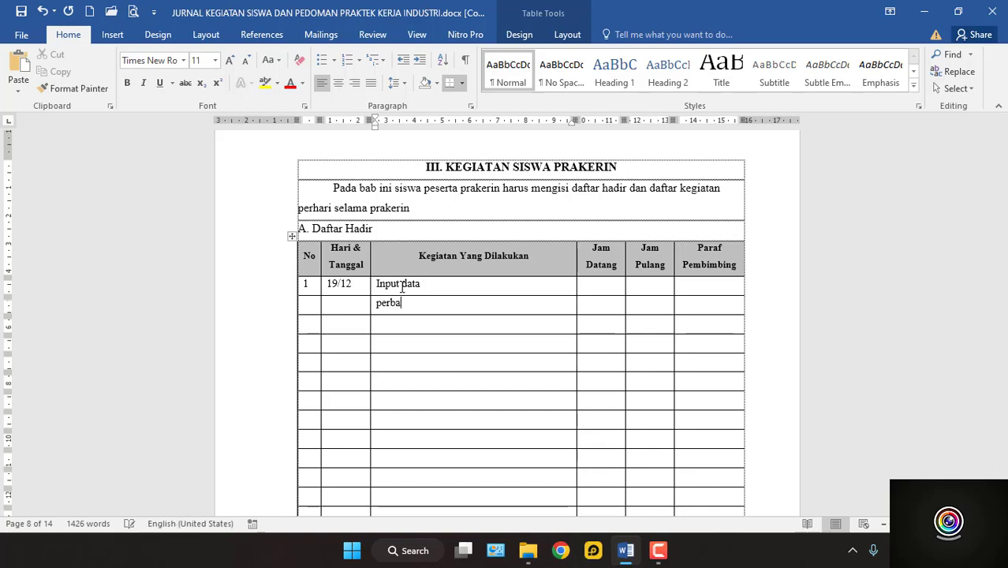
pyautogui.write('ikan komputer')
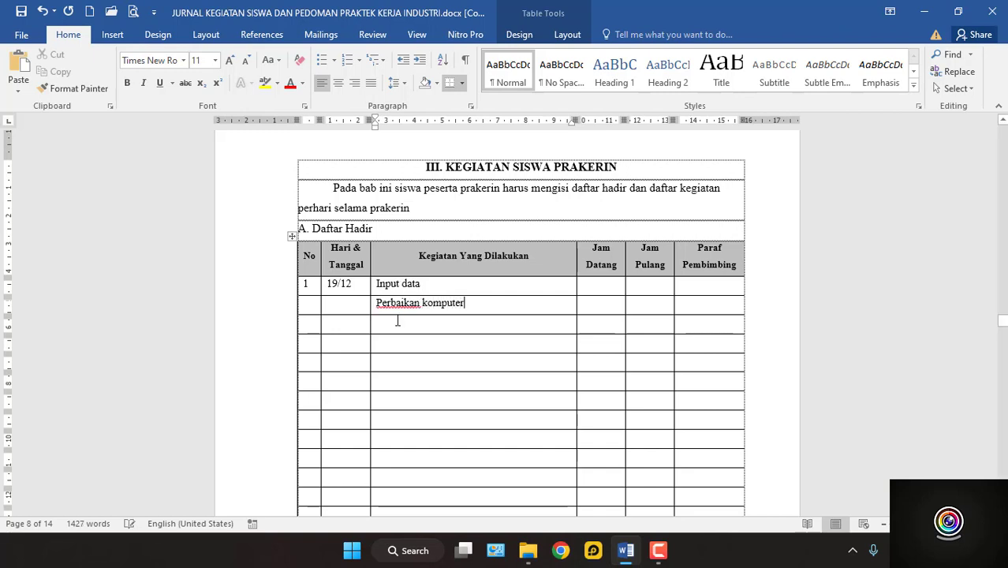
pyautogui.click(307, 329)
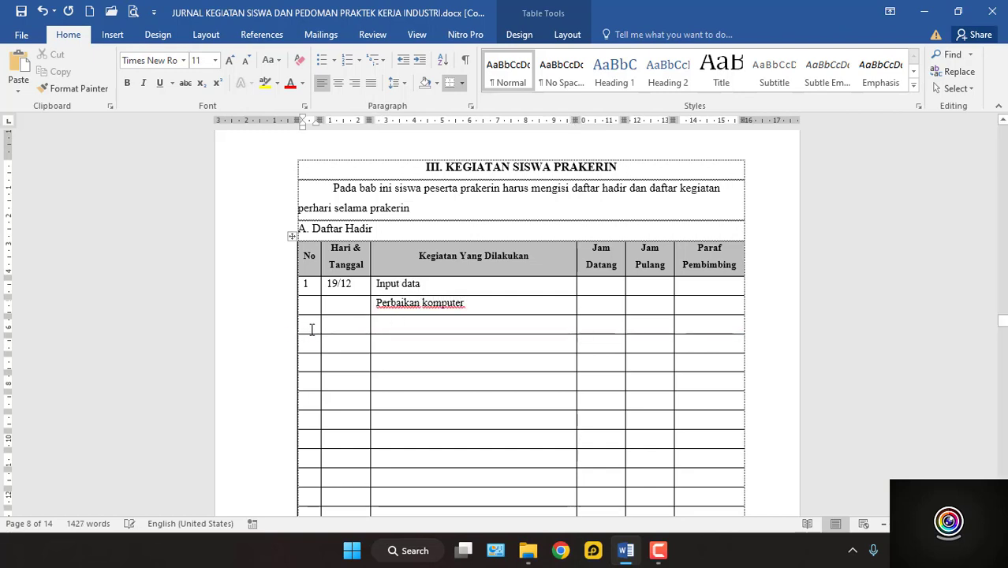
pyautogui.write('2')
# Step: Look through the continuation pages of the Daftar Hadir table and return to its first entries
pyautogui.scroll(-10, 537, 395)
pyautogui.scroll(-15, 532, 406)
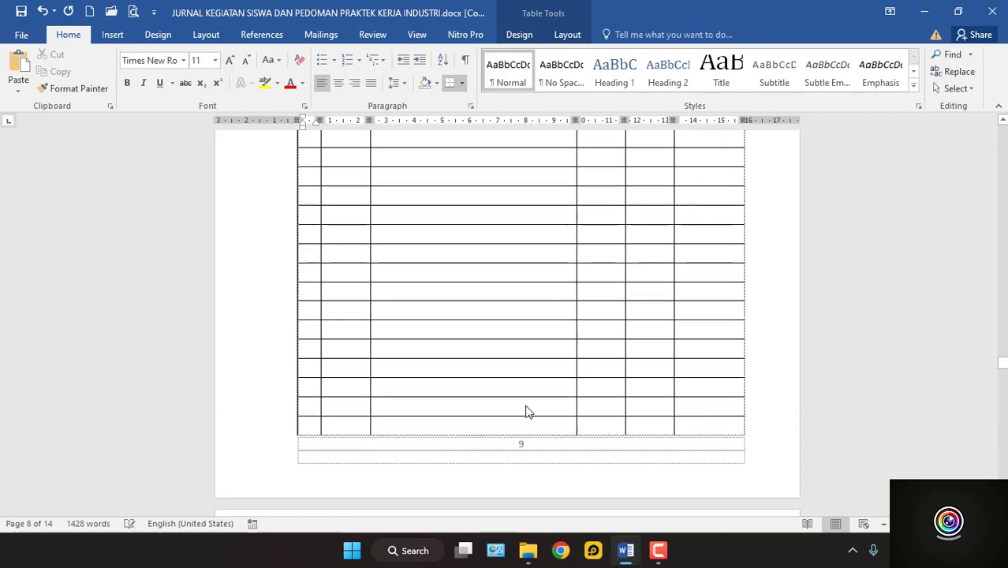
pyautogui.scroll(-2, 526, 406)
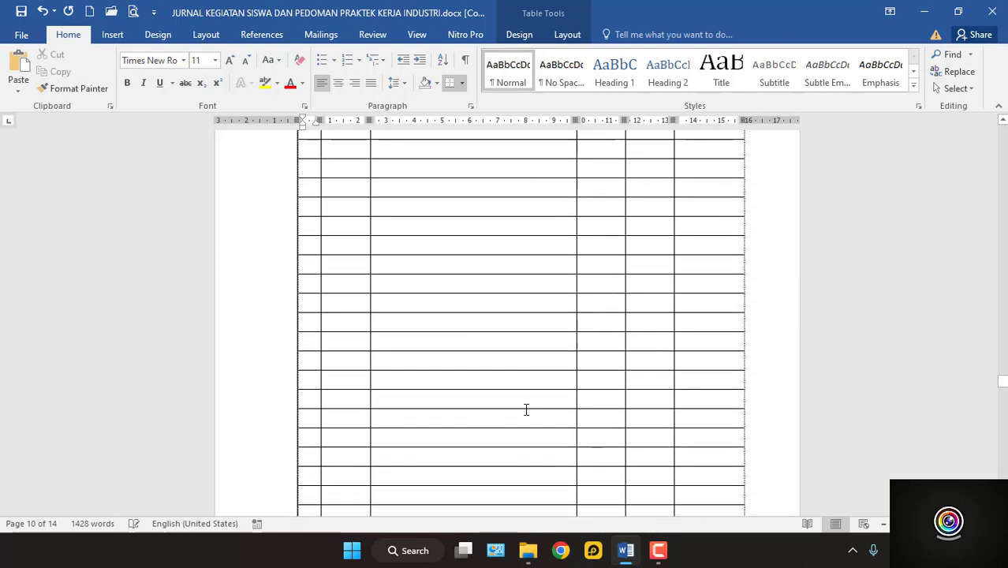
pyautogui.scroll(-15, 526, 403)
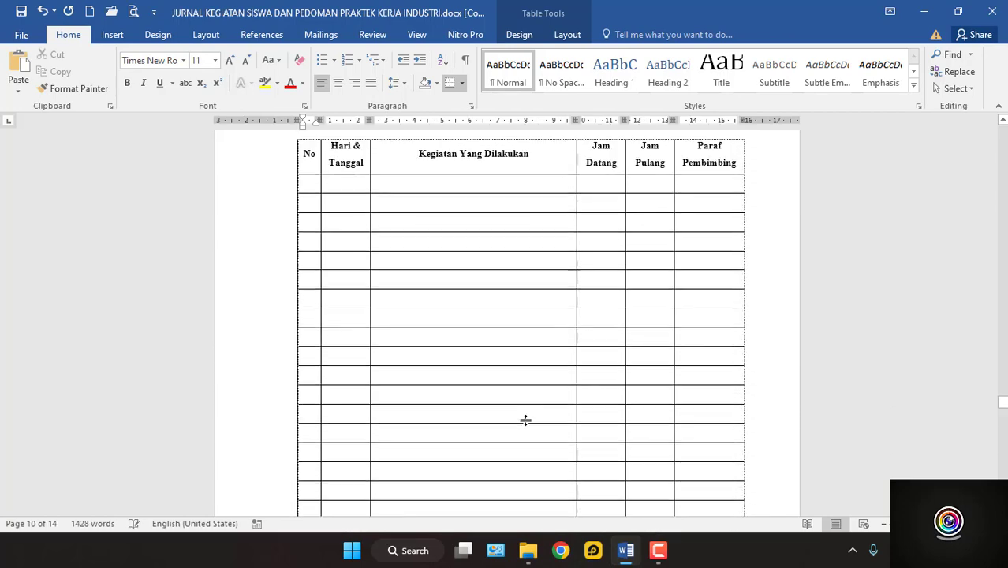
pyautogui.scroll(-15, 525, 426)
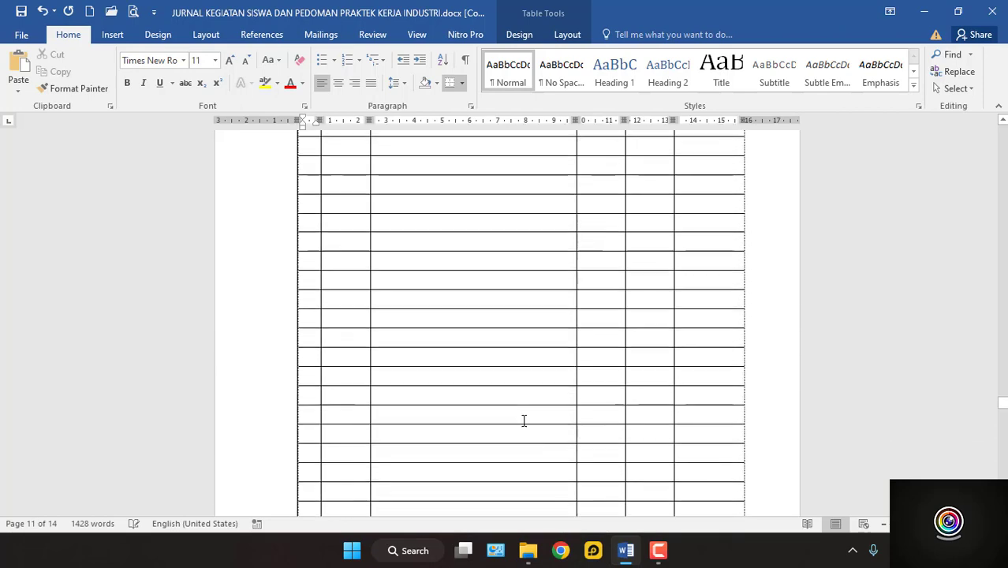
pyautogui.scroll(15, 524, 420)
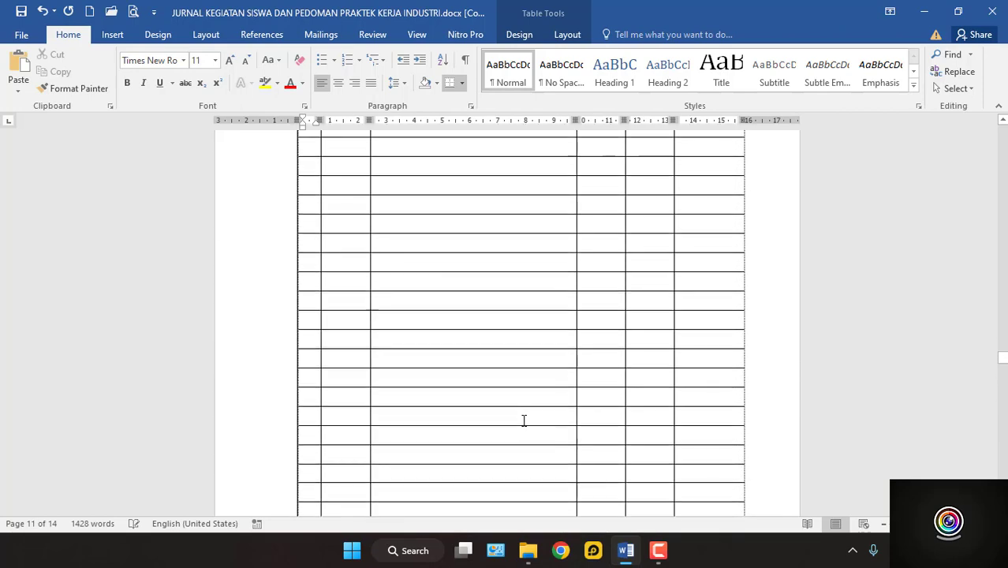
pyautogui.scroll(15, 524, 421)
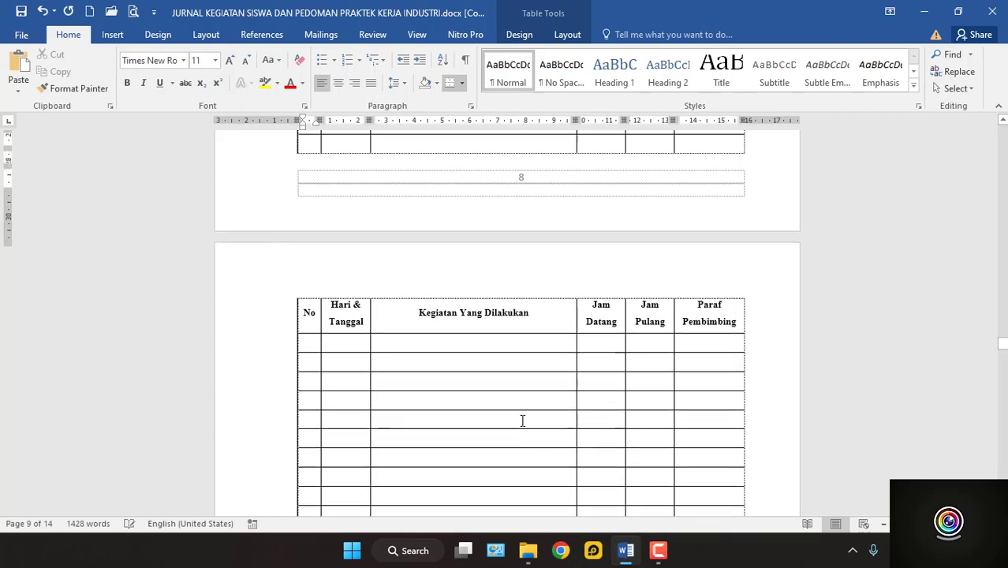
pyautogui.scroll(10, 522, 418)
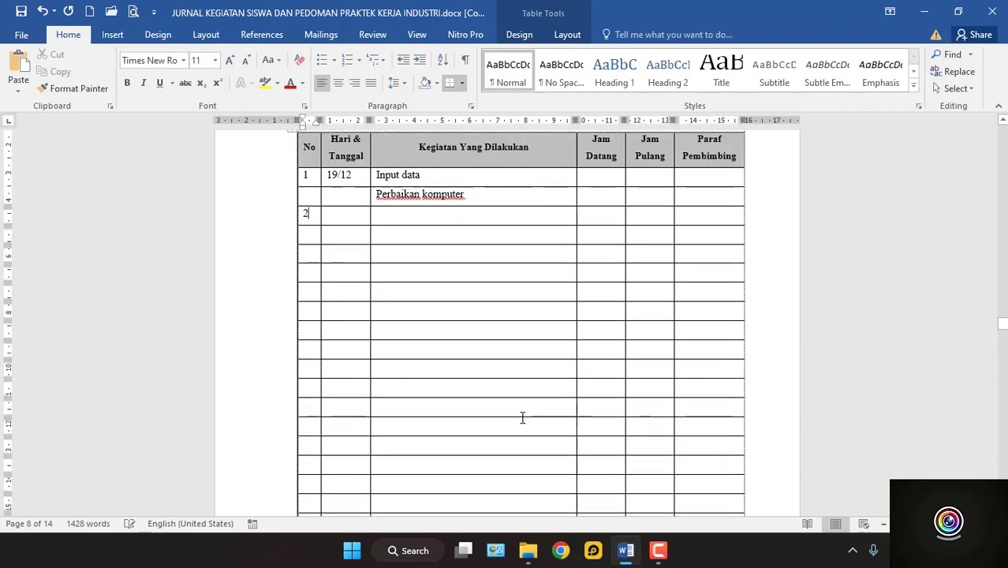
pyautogui.scroll(-1, 523, 418)
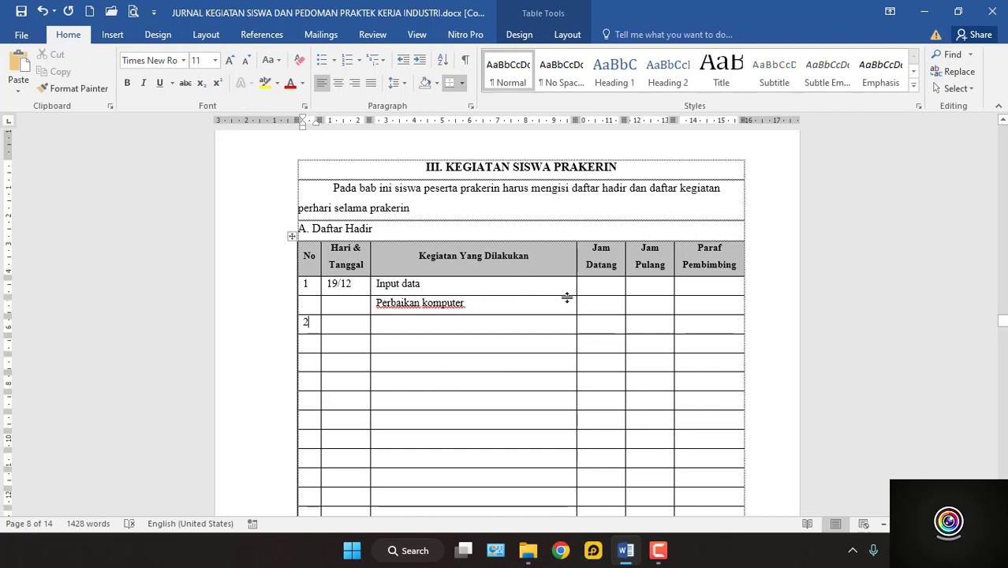
# Step: Examine the Jam Datang, Jam Pulang and Paraf Pembimbing cells of the first entry, along with the row numbers
pyautogui.click(601, 289)
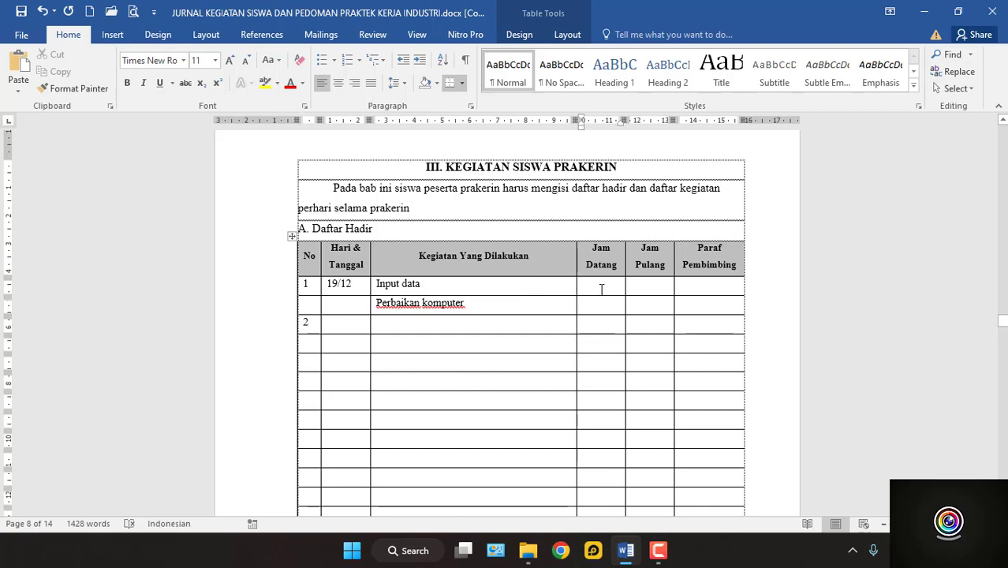
pyautogui.click(646, 287)
pyautogui.click(707, 288)
pyautogui.scroll(-1, 690, 300)
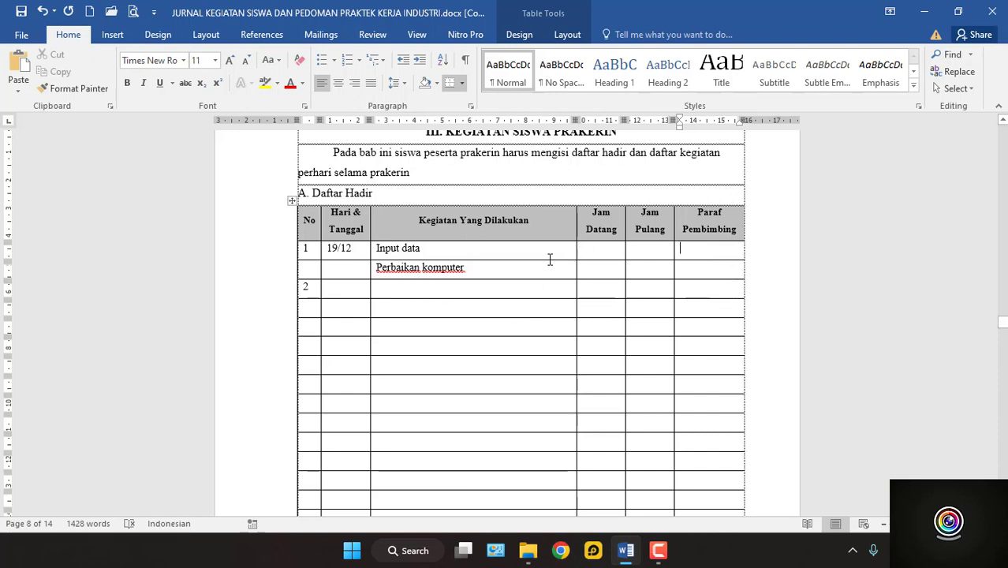
pyautogui.click(308, 289)
pyautogui.click(309, 250)
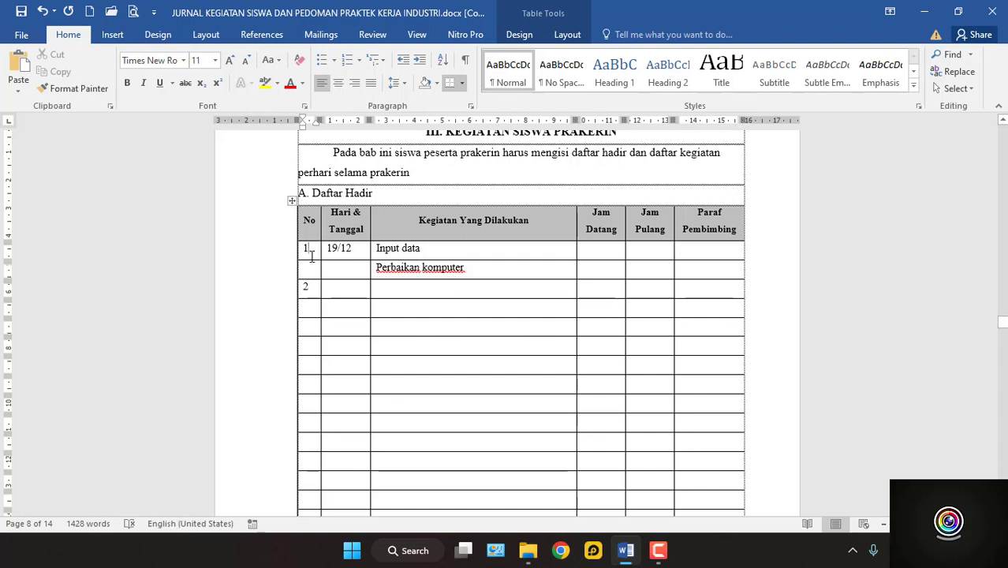
pyautogui.click(312, 293)
pyautogui.scroll(-1, 699, 408)
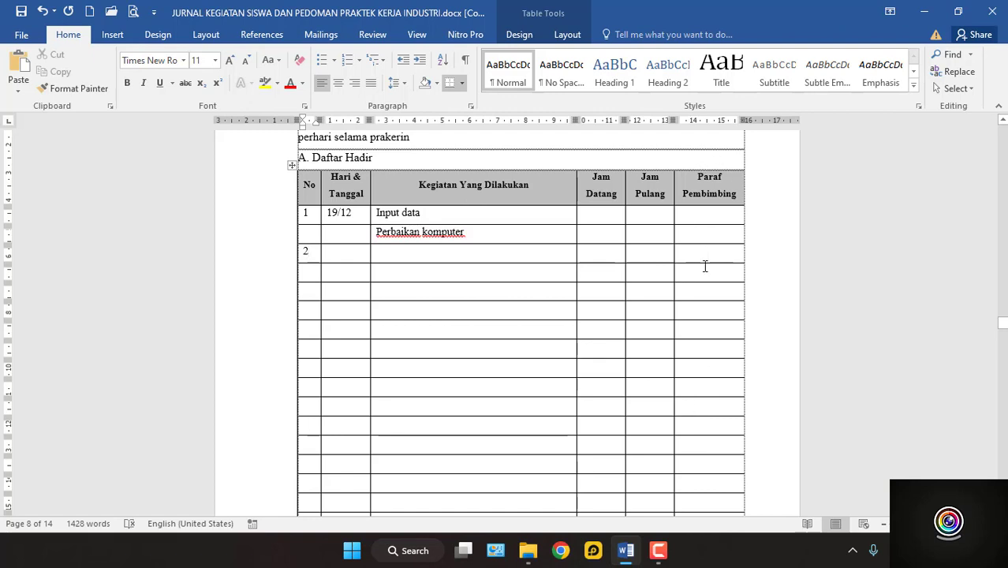
# Step: Go past the remaining attendance pages to section IV, Keterampilan yang Dipelajari
pyautogui.scroll(-5, 718, 414)
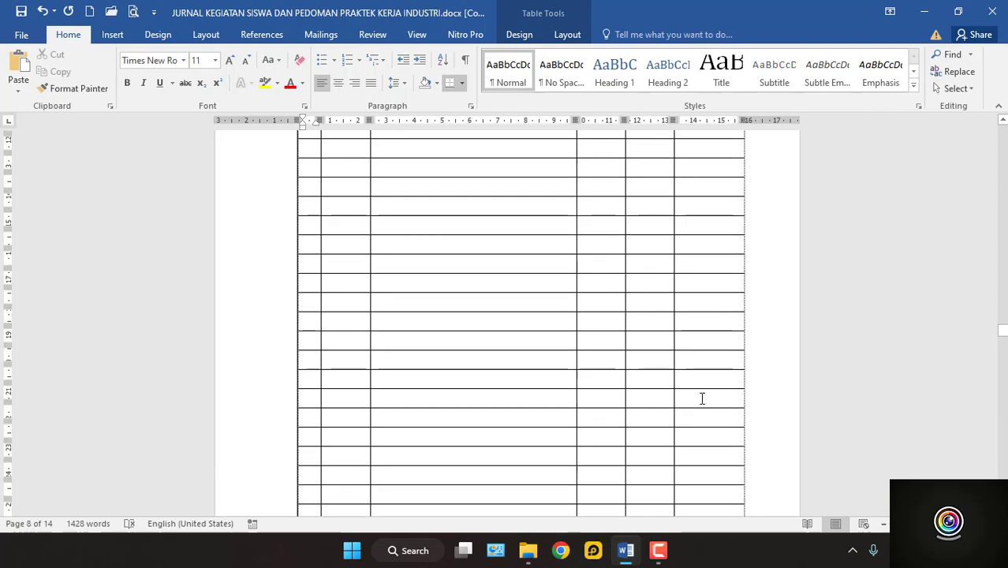
pyautogui.scroll(-5, 702, 398)
pyautogui.scroll(-20, 697, 388)
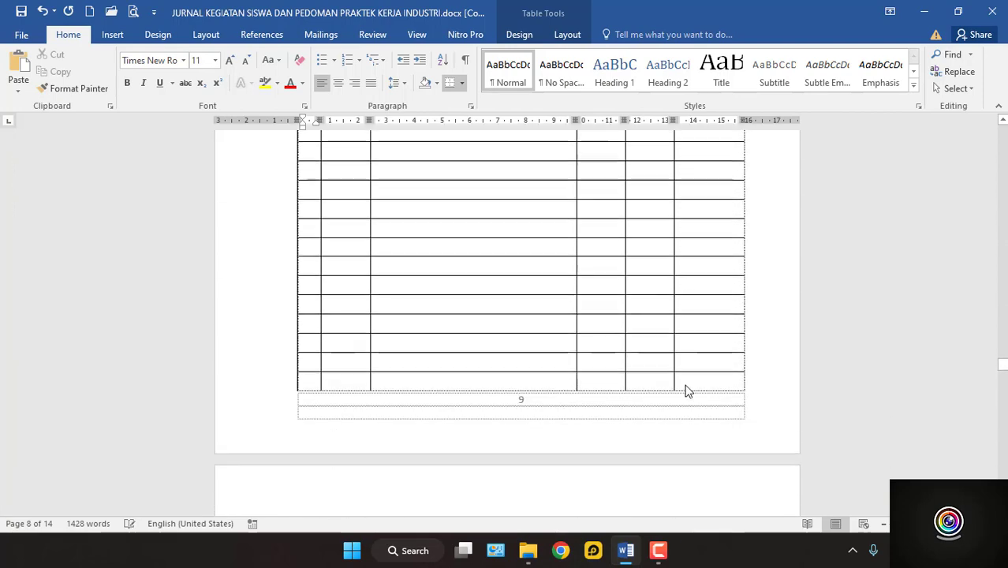
pyautogui.scroll(-20, 684, 390)
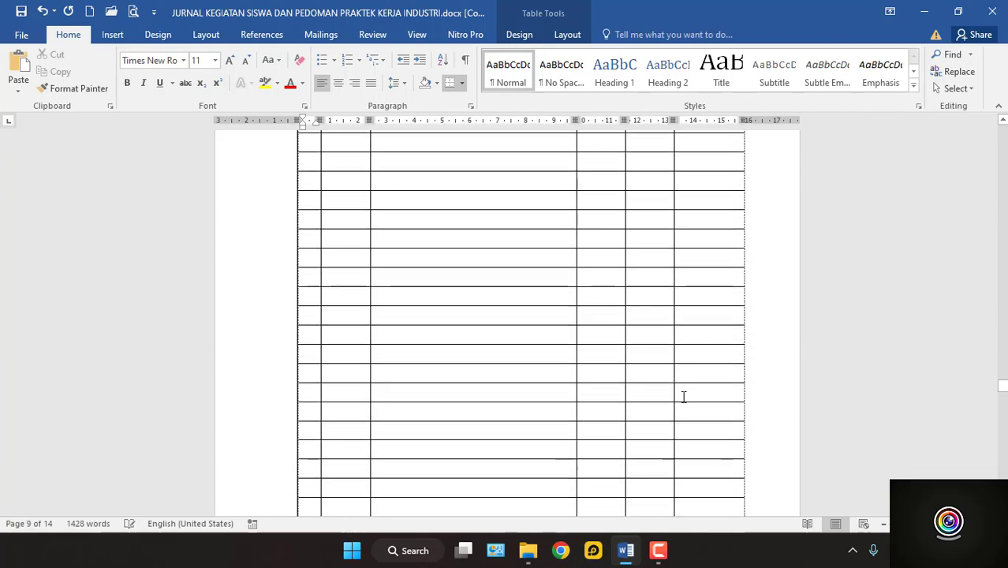
pyautogui.scroll(-18, 684, 396)
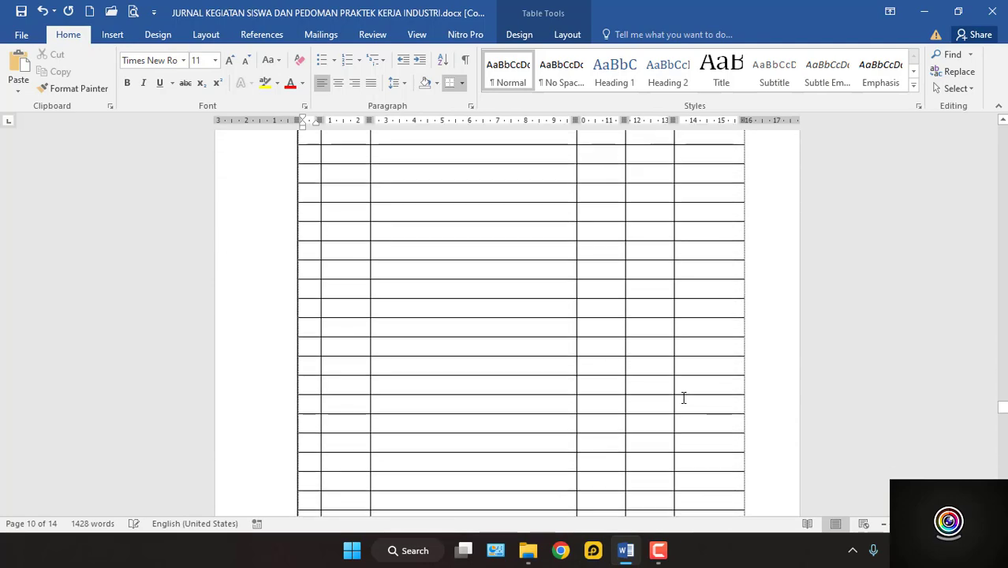
pyautogui.scroll(-8, 682, 396)
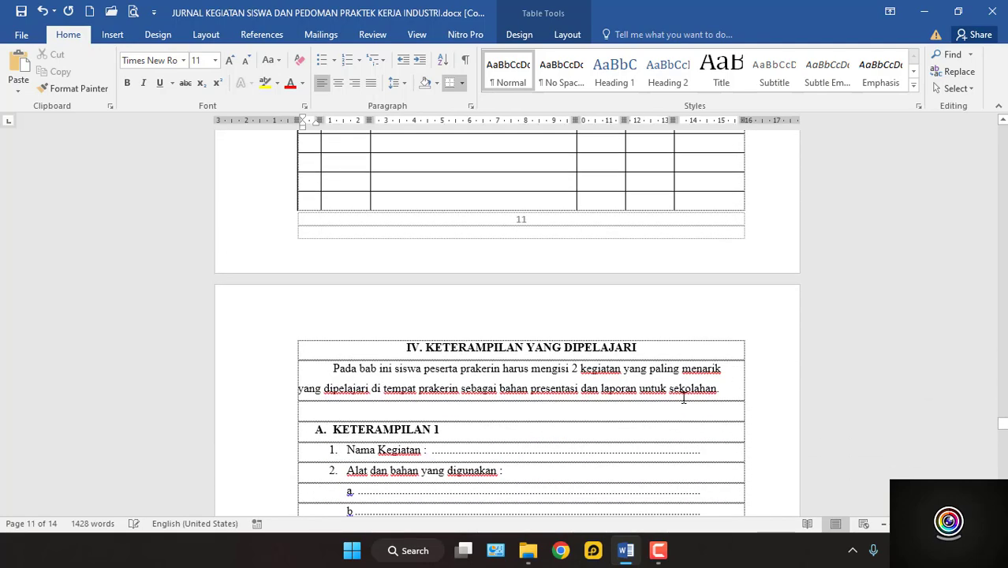
# Step: Read the introduction of section IV and the Nama Kegiatan and Alat dan bahan yang digunakan lines of Keterampilan 1
pyautogui.scroll(-5, 684, 398)
pyautogui.scroll(3, 683, 398)
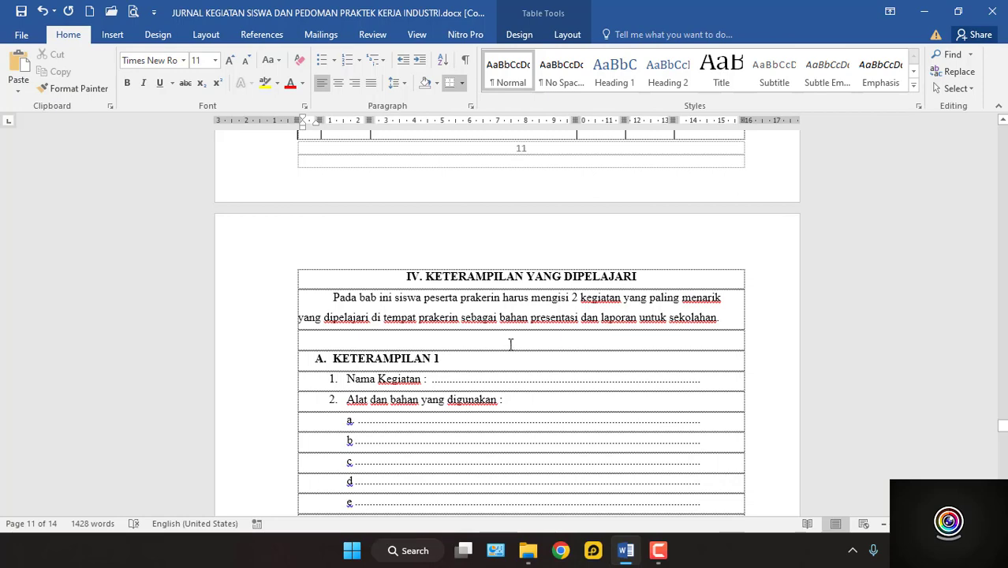
pyautogui.scroll(-3, 507, 354)
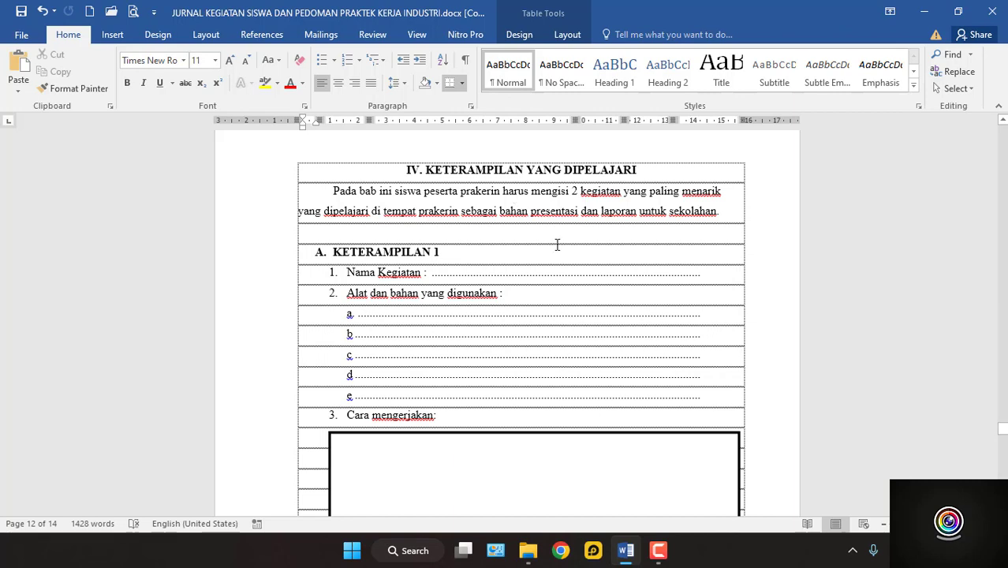
pyautogui.click(434, 277)
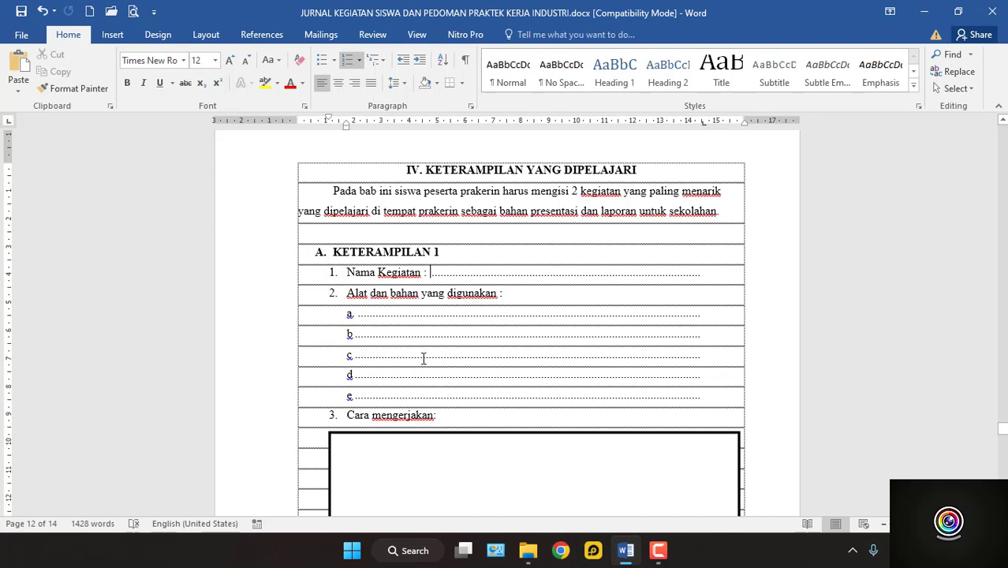
pyautogui.scroll(-1, 420, 359)
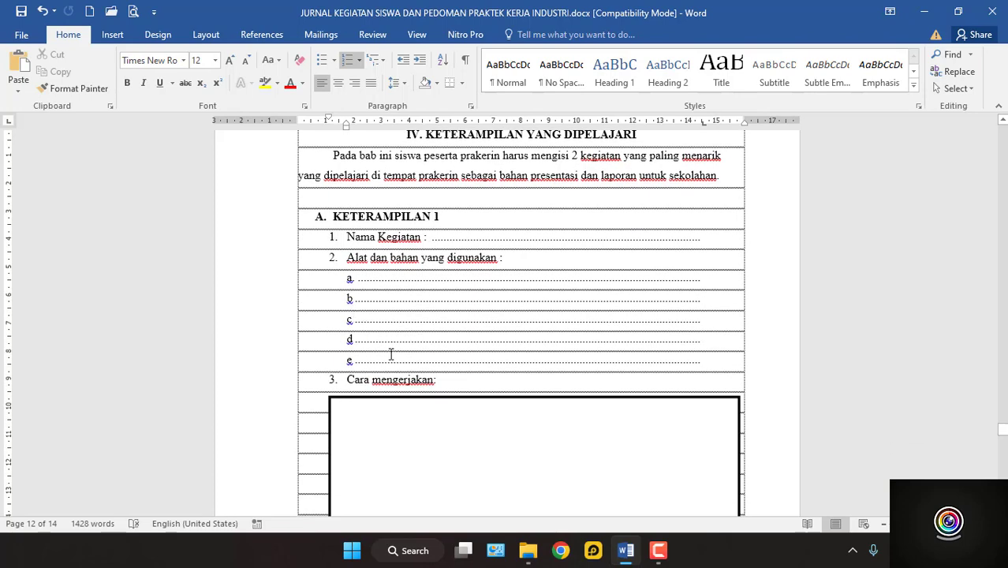
pyautogui.scroll(-2, 371, 364)
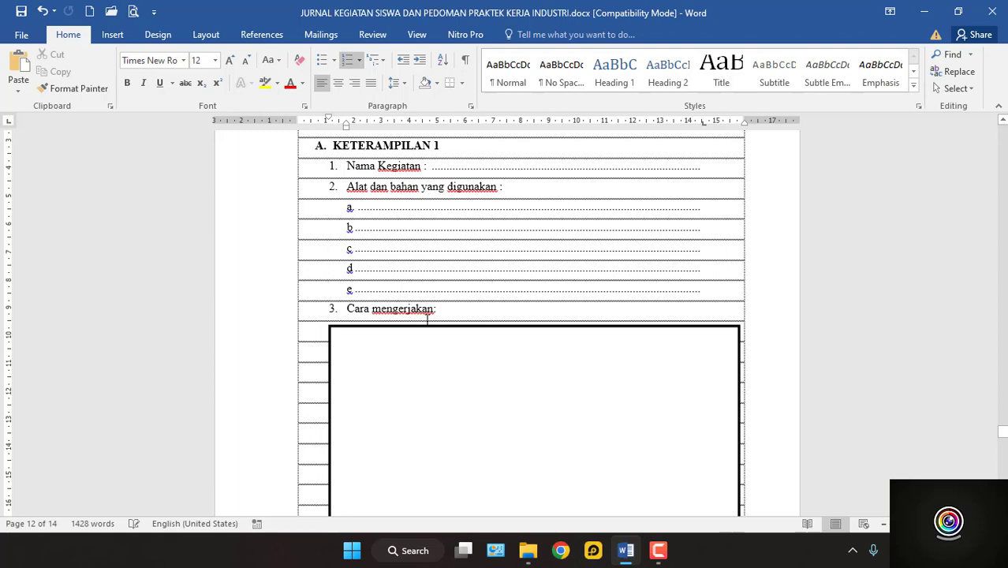
# Step: Select the Cara mengerjakan box of Keterampilan 1 and examine it down to the end of its page
pyautogui.scroll(-2, 418, 322)
pyautogui.click(356, 322)
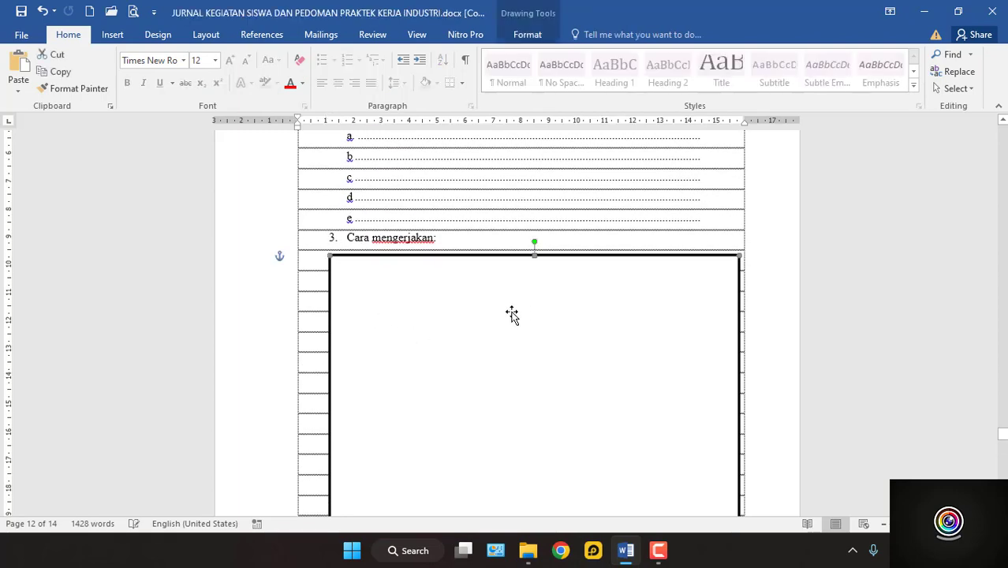
pyautogui.scroll(2, 447, 329)
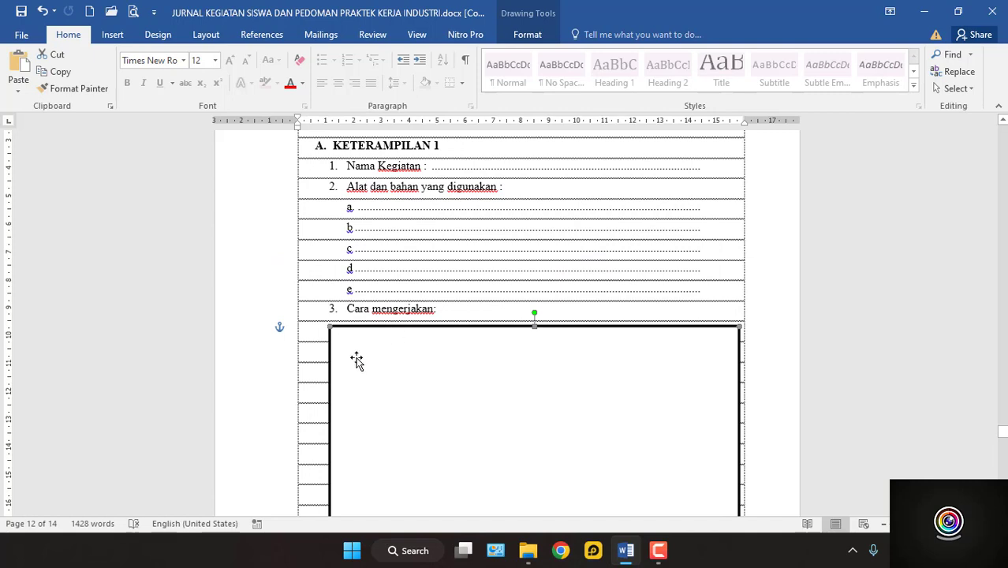
pyautogui.scroll(-1, 356, 354)
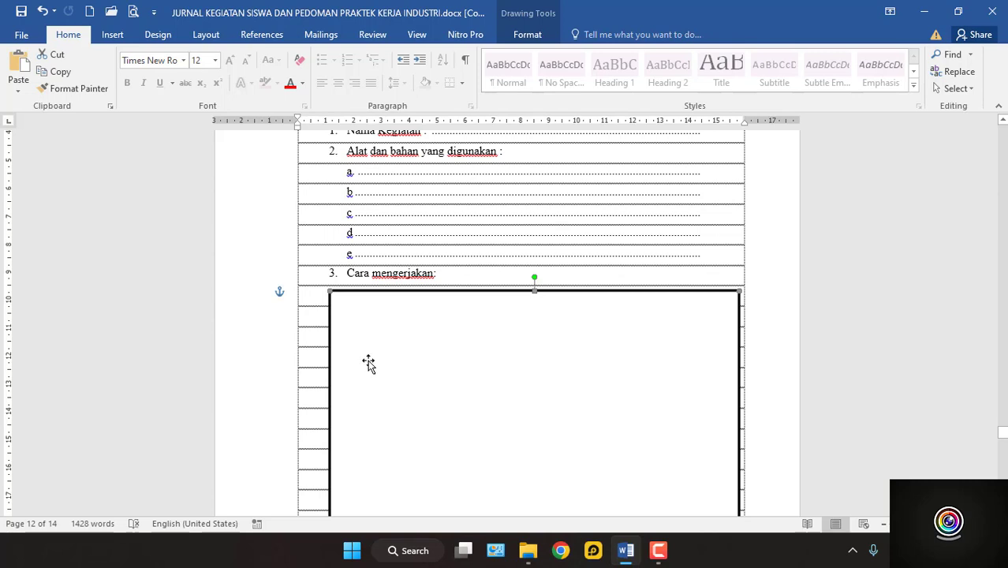
pyautogui.scroll(-1, 368, 362)
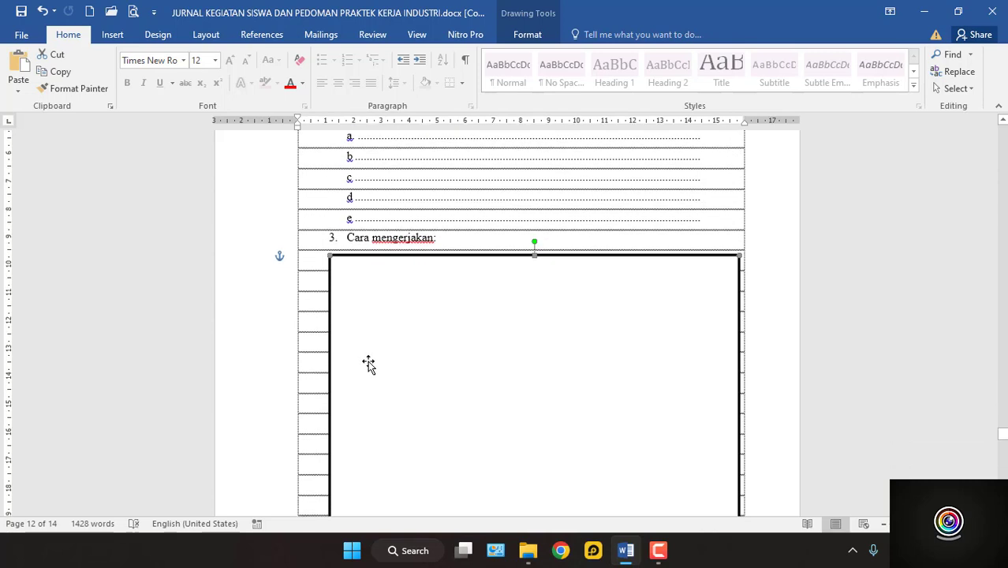
pyautogui.scroll(-4, 380, 370)
pyautogui.scroll(2, 383, 371)
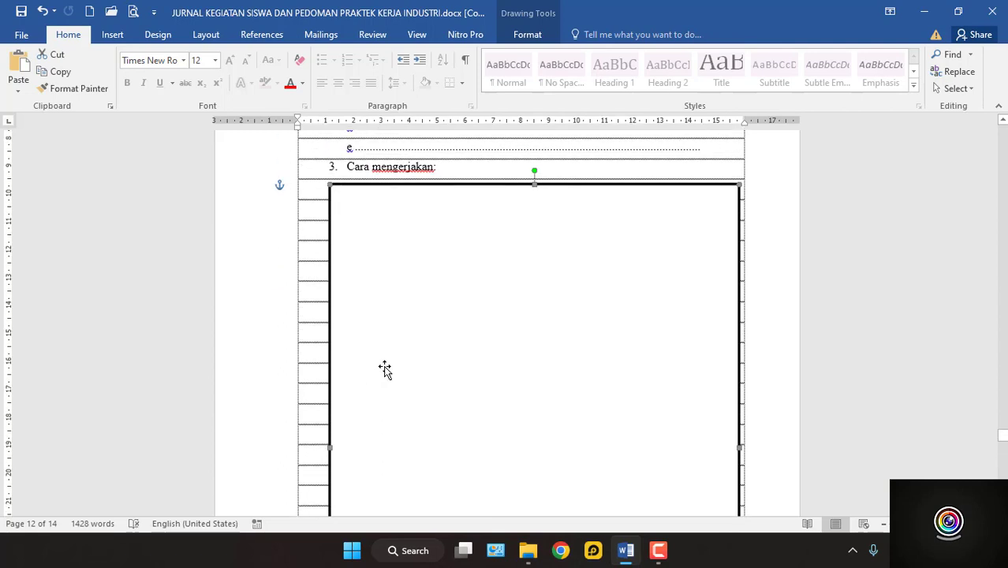
pyautogui.scroll(-2, 388, 369)
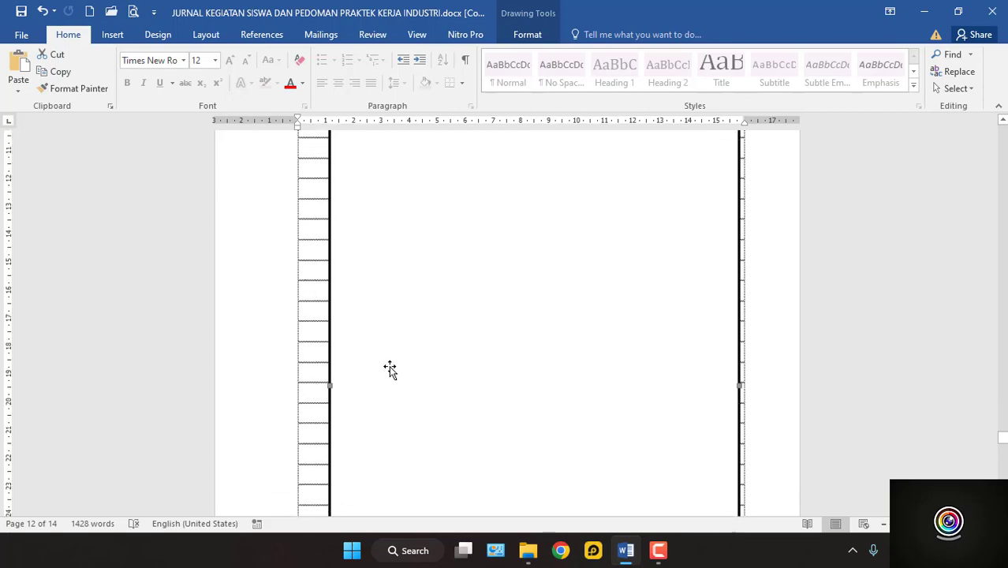
pyautogui.scroll(3, 389, 369)
pyautogui.scroll(-5, 409, 356)
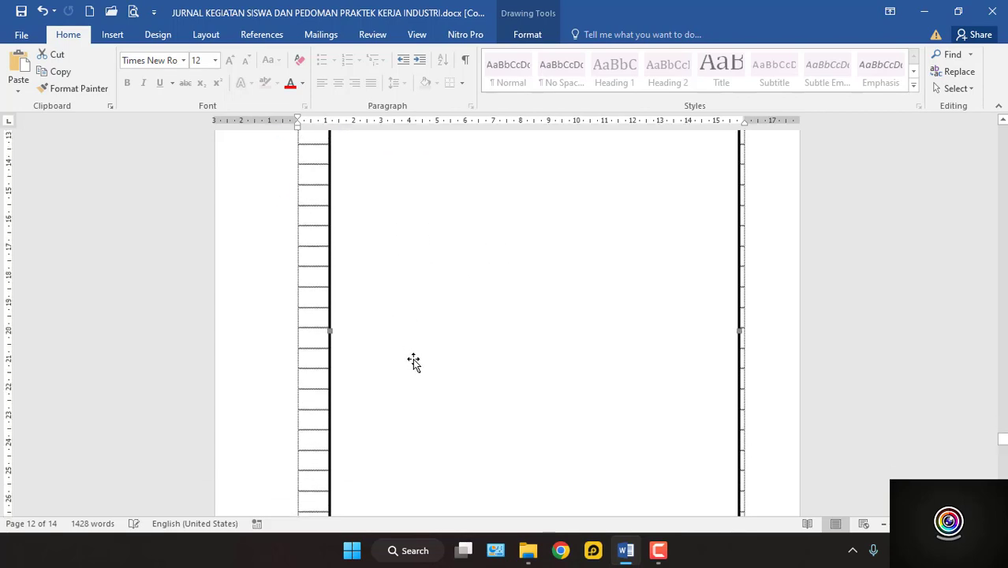
pyautogui.scroll(-10, 413, 362)
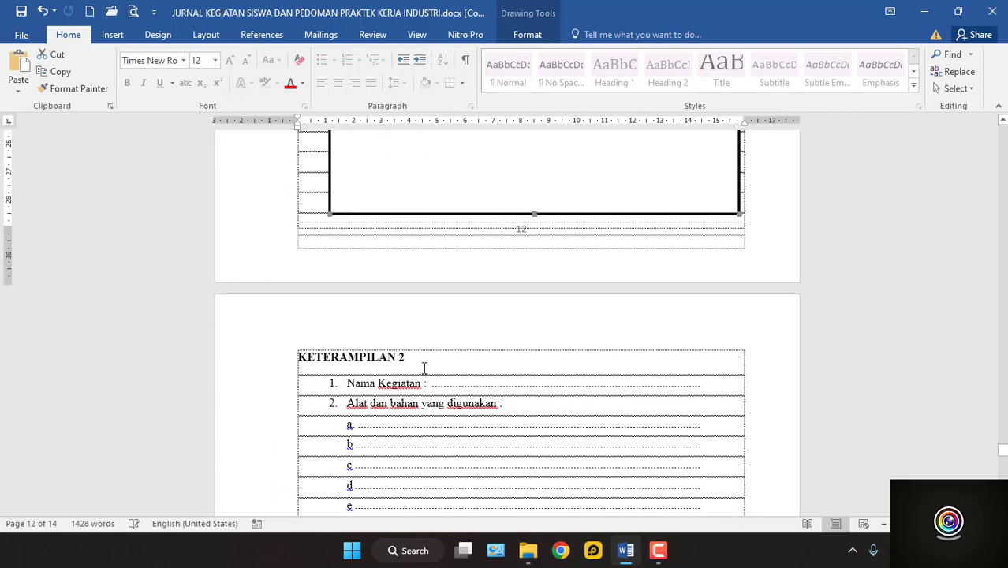
# Step: Return to the start of section IV and review the three numbered items of Keterampilan 1
pyautogui.scroll(12, 422, 364)
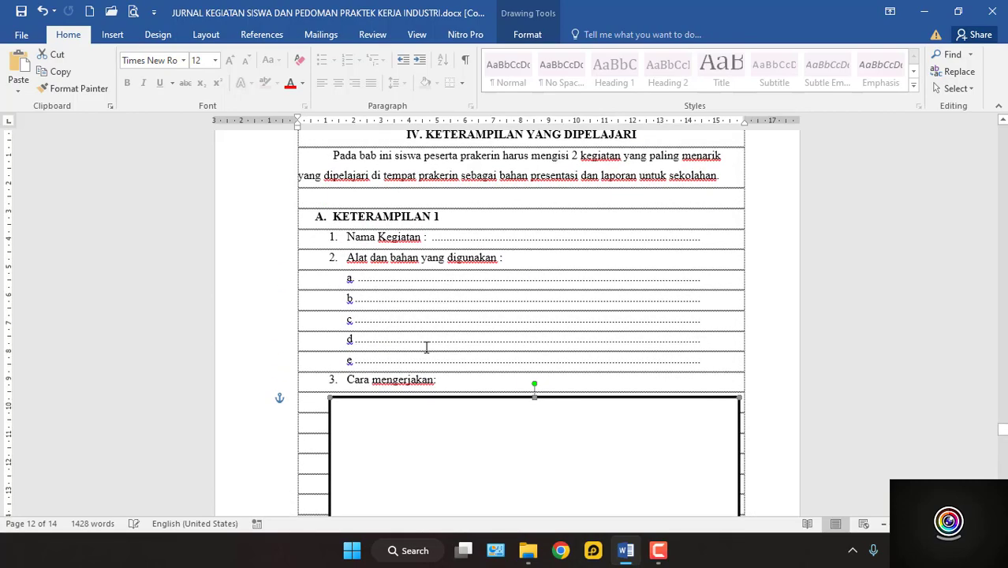
pyautogui.scroll(-1, 426, 345)
pyautogui.scroll(3, 430, 346)
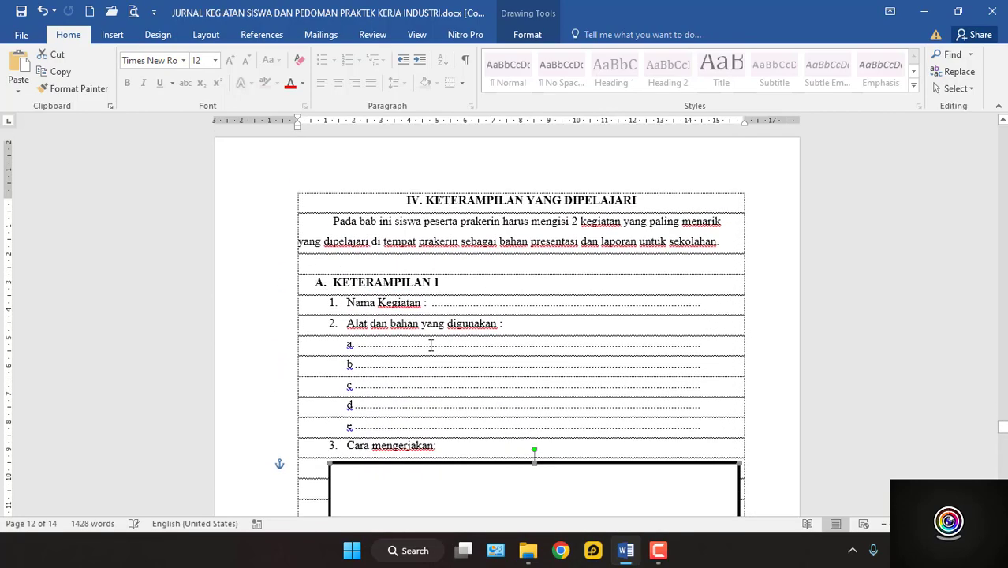
pyautogui.scroll(-3, 430, 348)
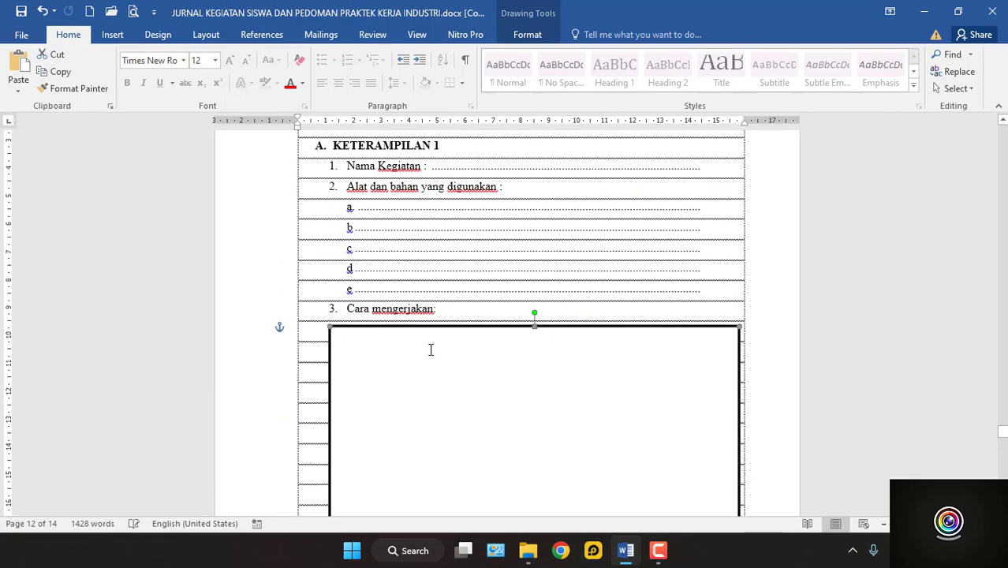
pyautogui.scroll(3, 430, 349)
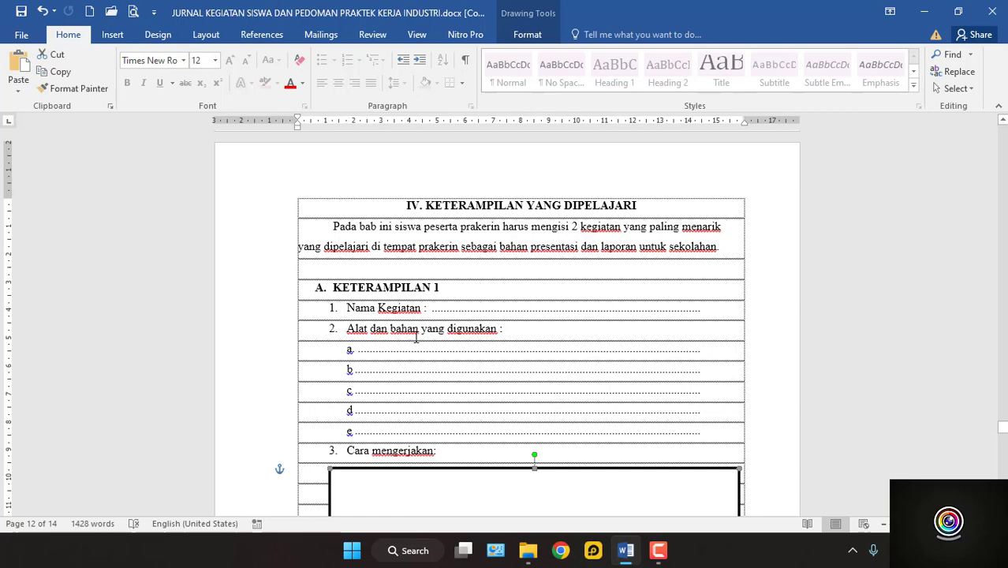
# Step: Look over the Keterampilan 2 form on the following page and return to the section IV heading
pyautogui.scroll(-12, 405, 348)
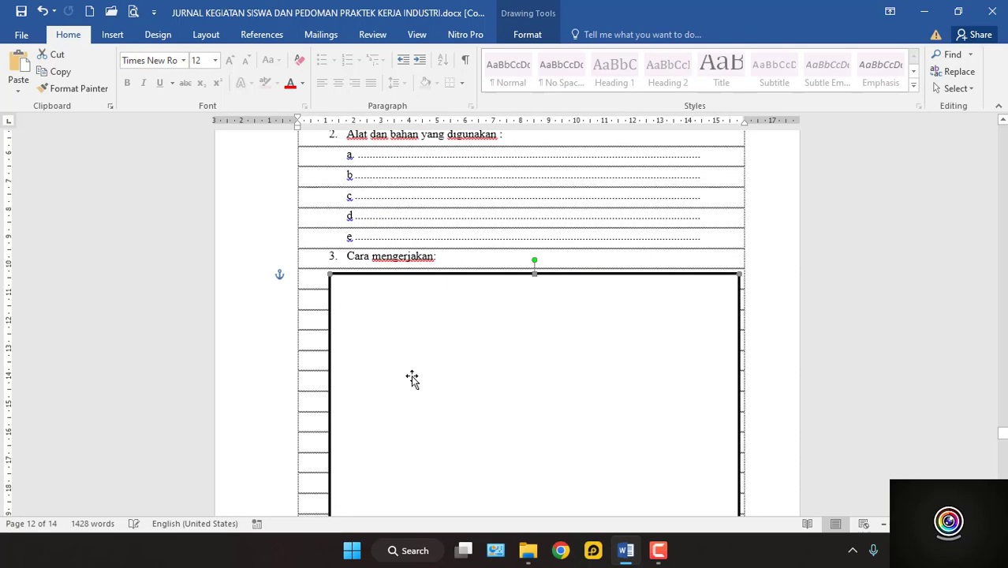
pyautogui.scroll(-3, 423, 426)
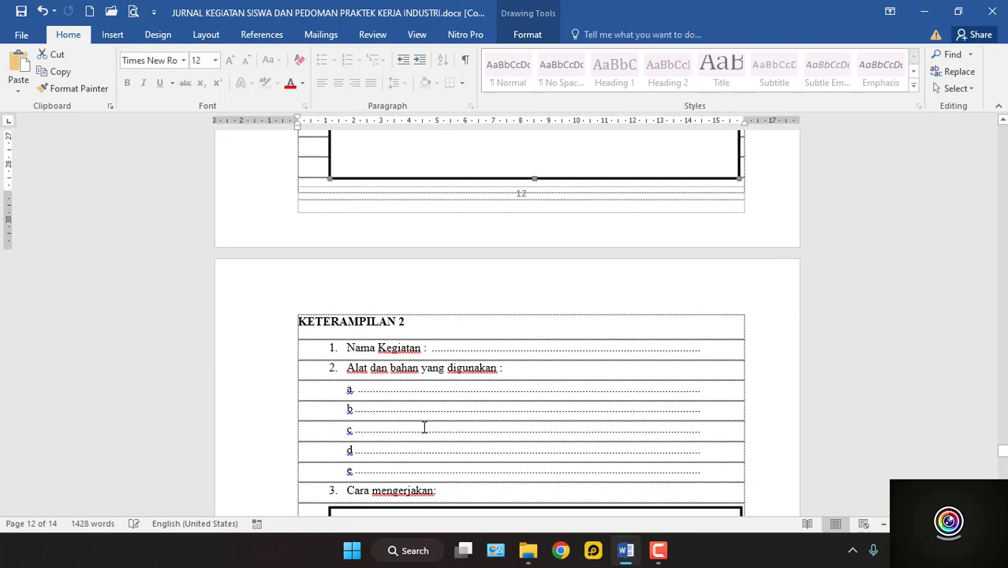
pyautogui.scroll(-3, 428, 410)
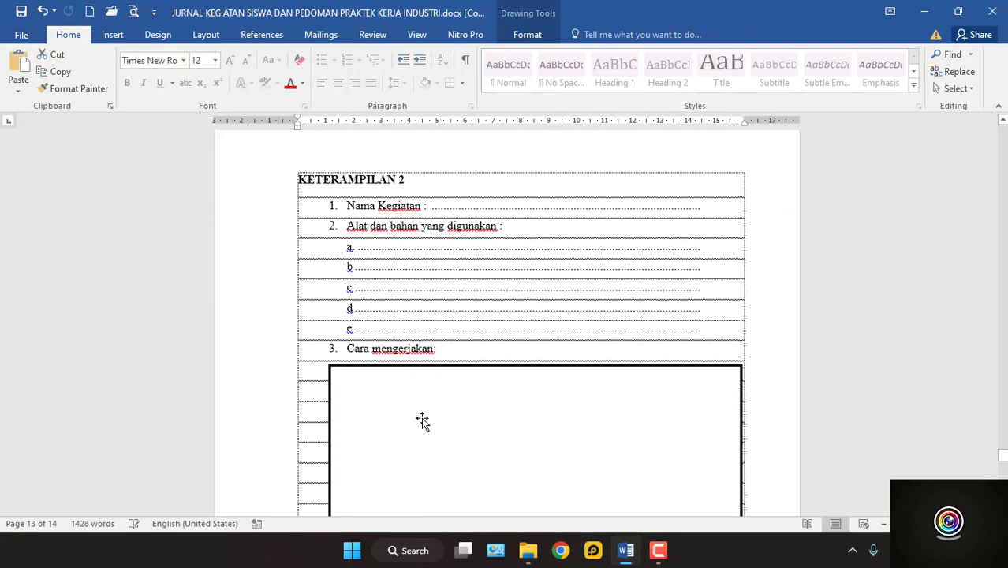
pyautogui.scroll(14, 423, 418)
pyautogui.scroll(5, 418, 415)
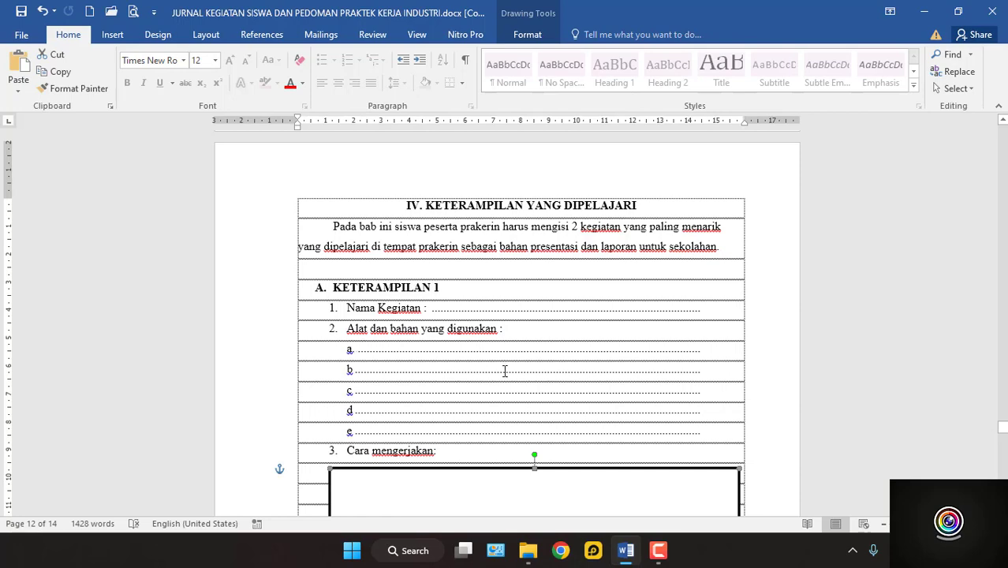
# Step: Go through both skill forms, examining the Keterampilan 2 fields and its Cara mengerjakan box to the end of page 13
pyautogui.scroll(-3, 457, 400)
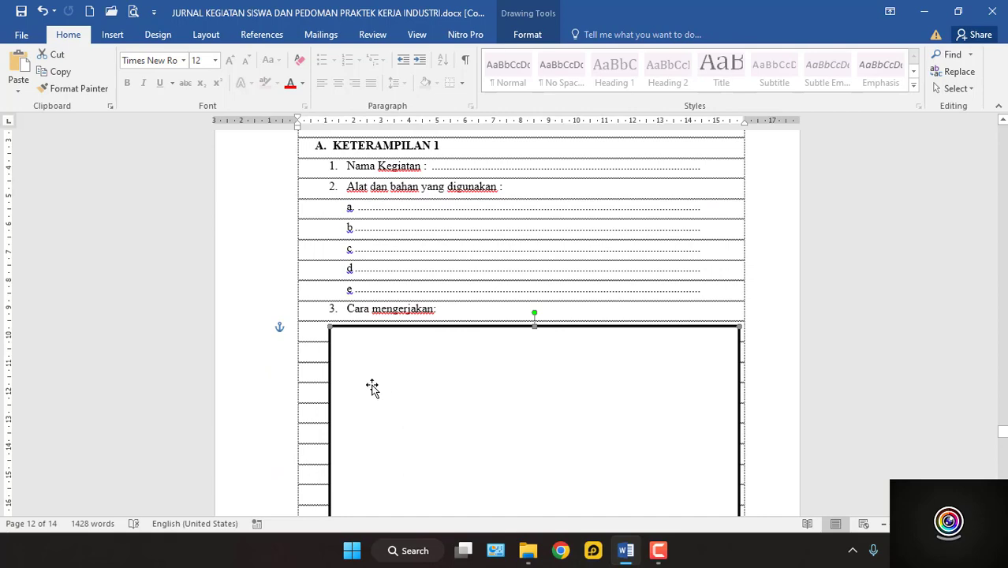
pyautogui.scroll(-10, 373, 384)
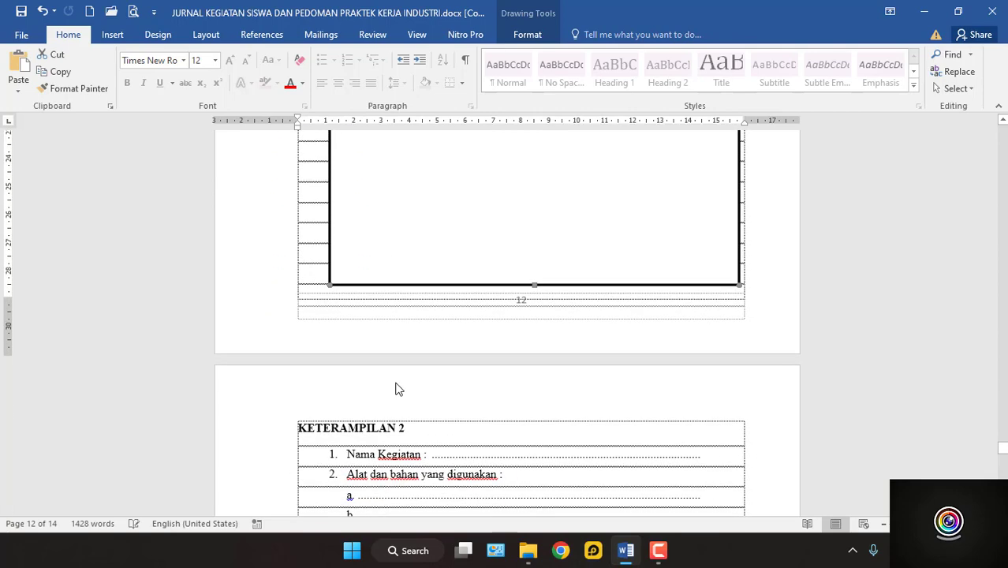
pyautogui.scroll(10, 401, 385)
pyautogui.scroll(-10, 478, 393)
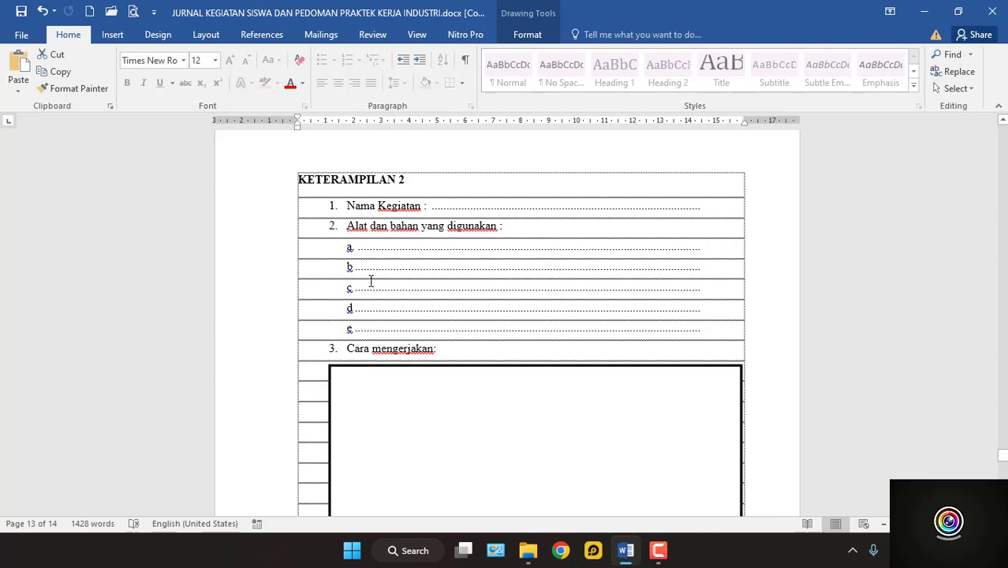
pyautogui.scroll(-2, 360, 419)
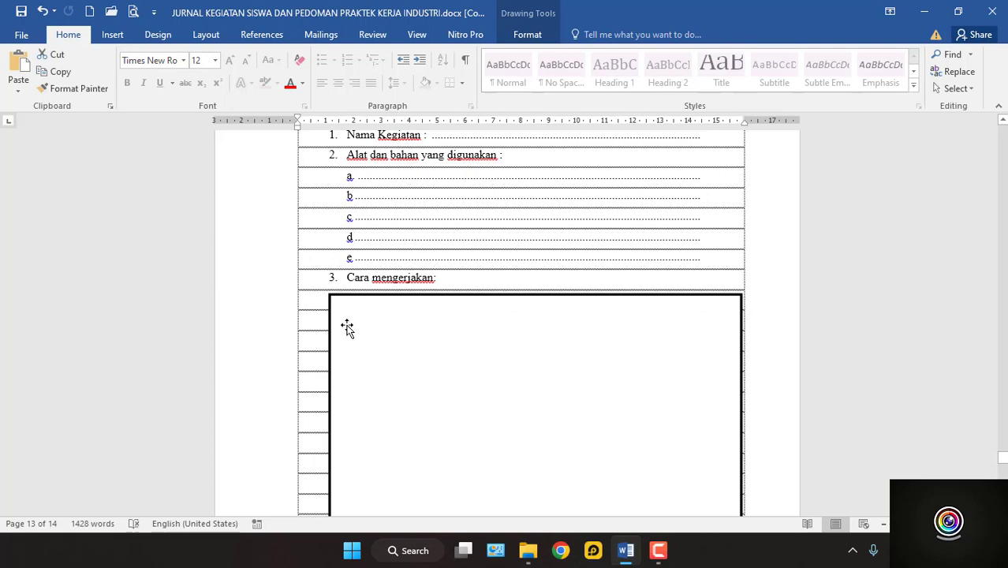
pyautogui.scroll(-5, 556, 404)
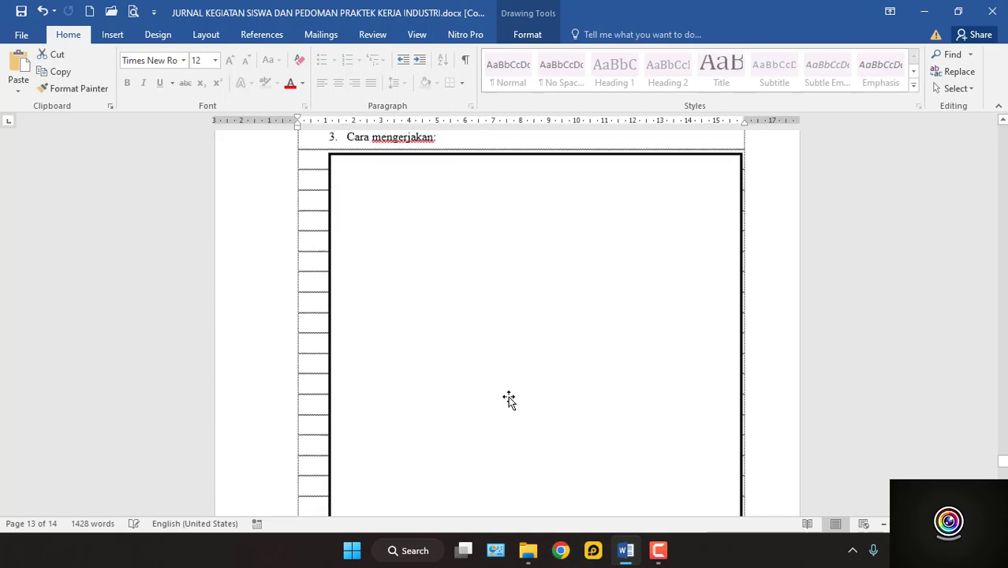
pyautogui.scroll(-3, 623, 371)
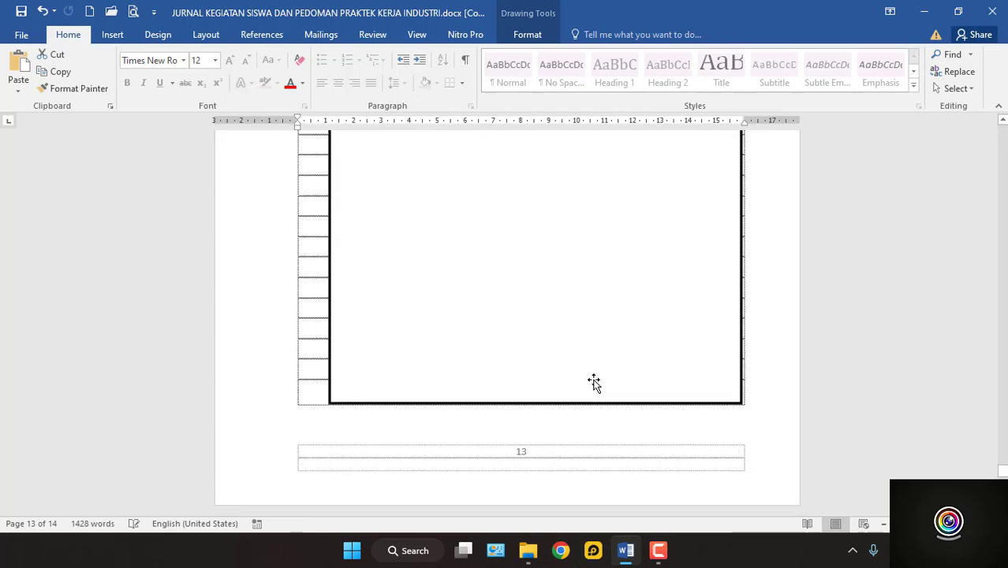
# Step: Compare the Keterampilan 1 fields with those of Keterampilan 2, ending back at the section IV introduction
pyautogui.scroll(8, 585, 381)
pyautogui.scroll(13, 560, 386)
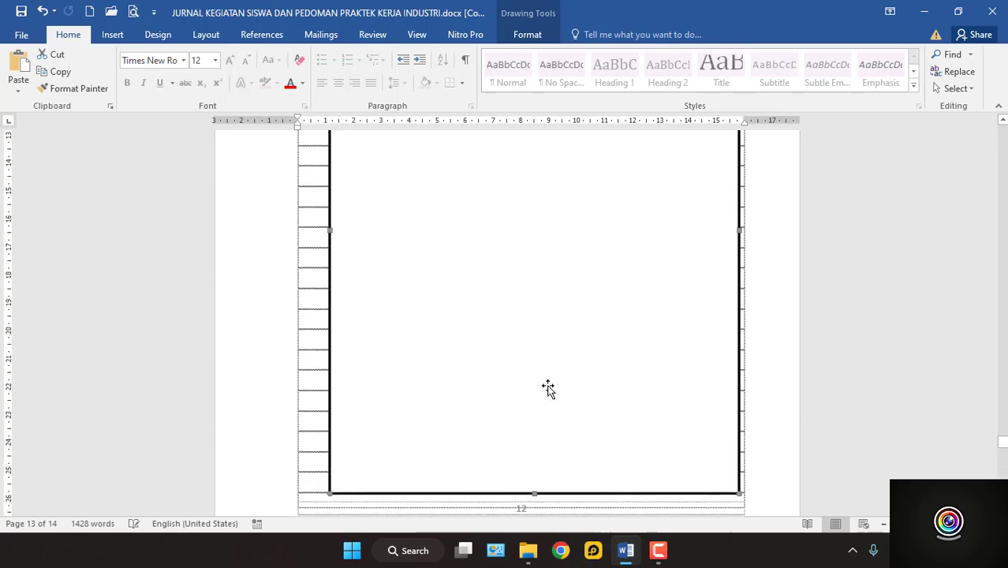
pyautogui.scroll(3, 547, 388)
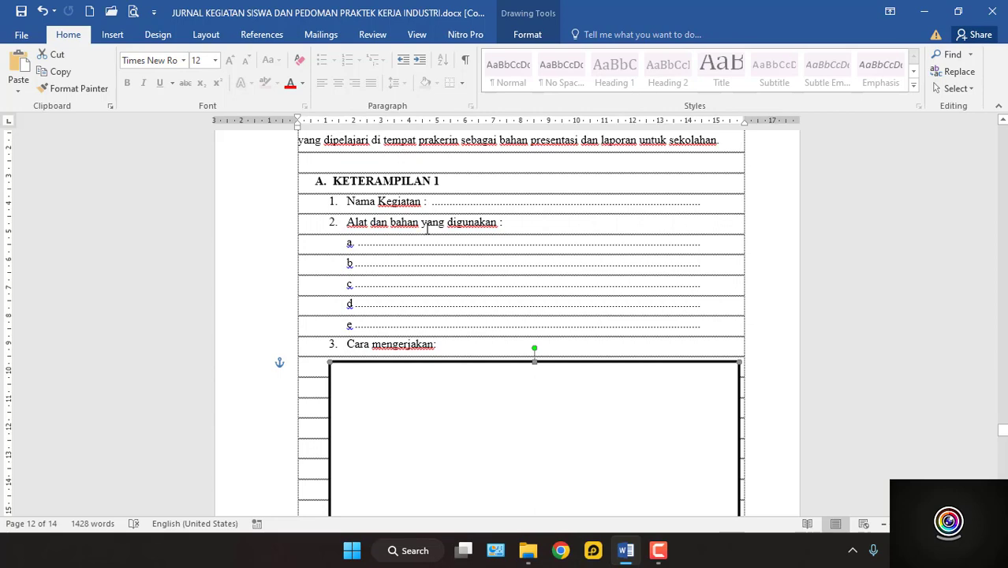
pyautogui.scroll(-15, 414, 295)
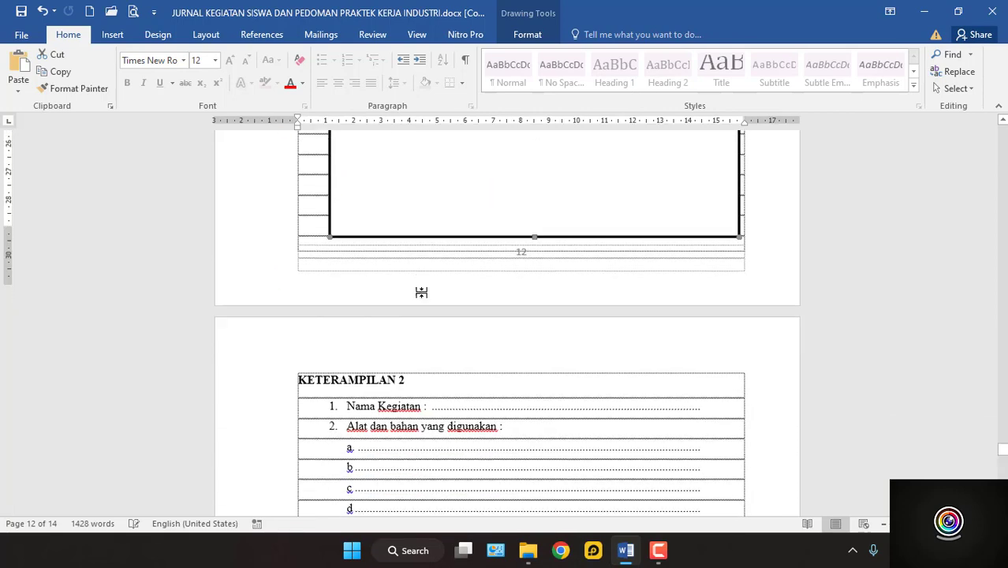
pyautogui.scroll(15, 435, 329)
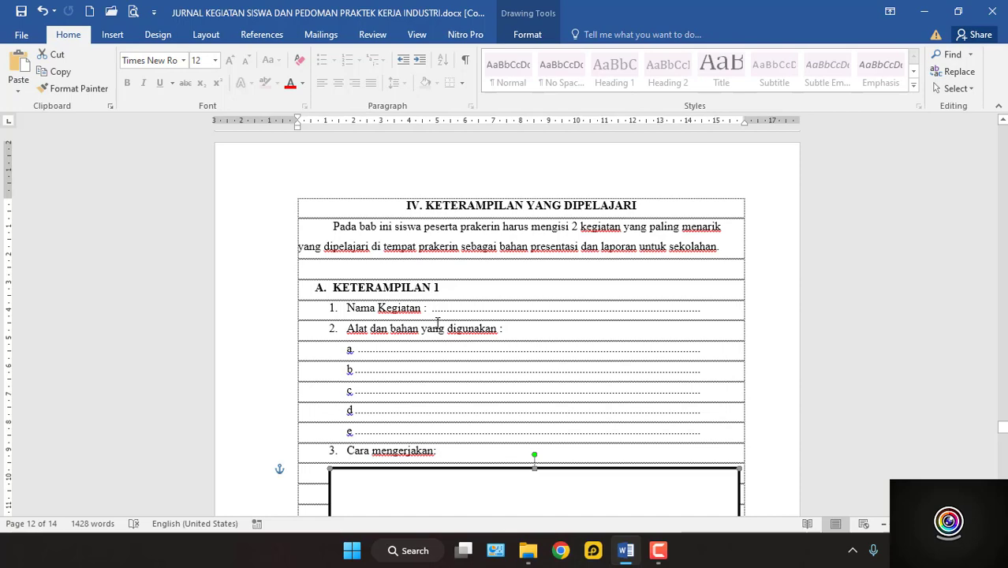
# Step: Review the tools and materials lines of Keterampilan 1, continuing to the Cara mengerjakan box of Keterampilan 2
pyautogui.scroll(-2, 437, 323)
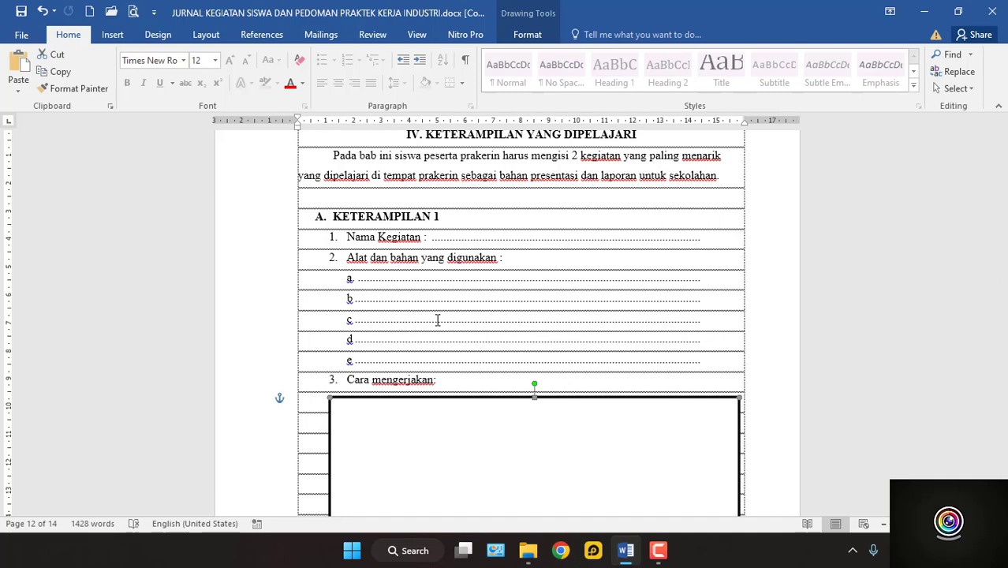
pyautogui.scroll(-1, 437, 319)
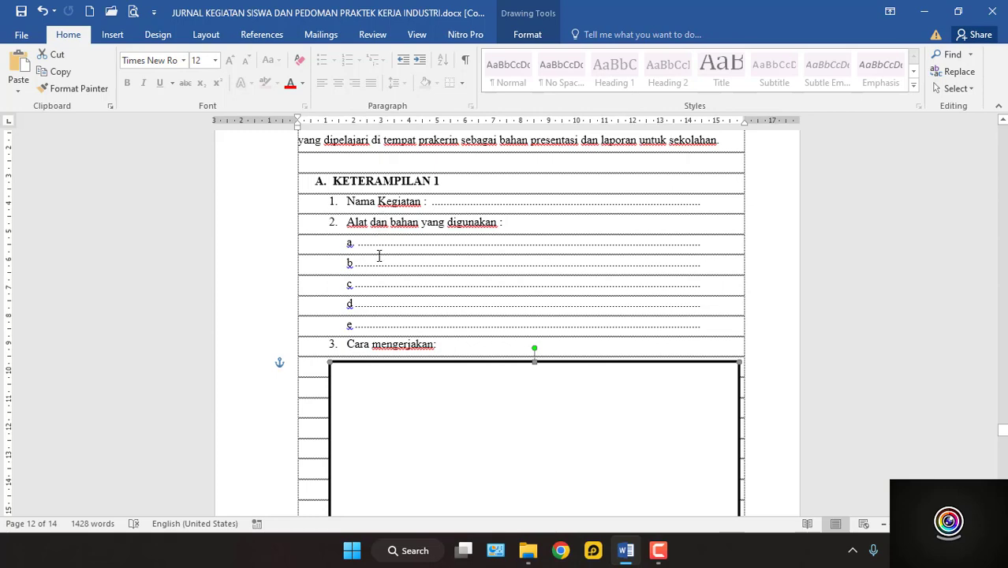
pyautogui.scroll(-15, 379, 267)
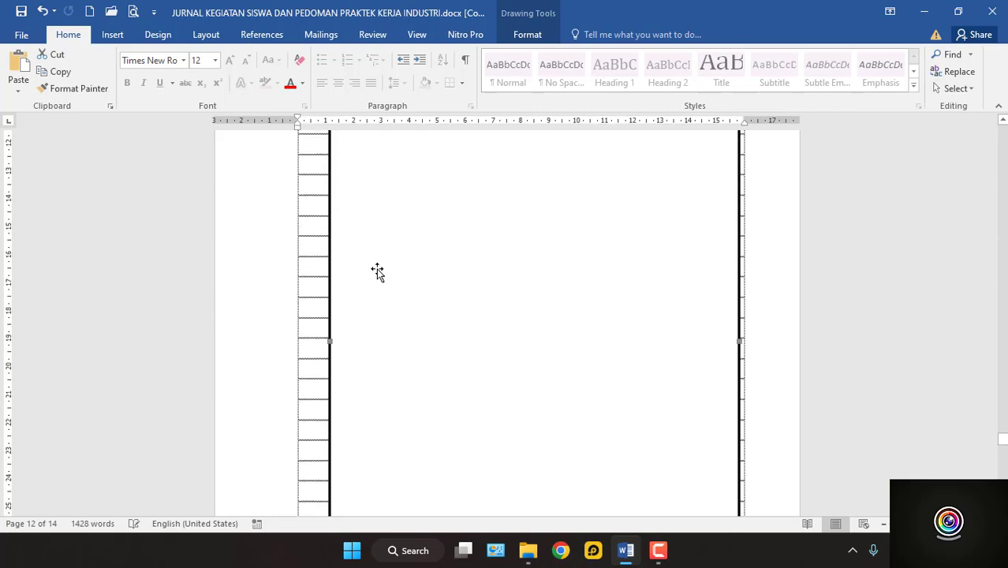
pyautogui.scroll(-4, 437, 410)
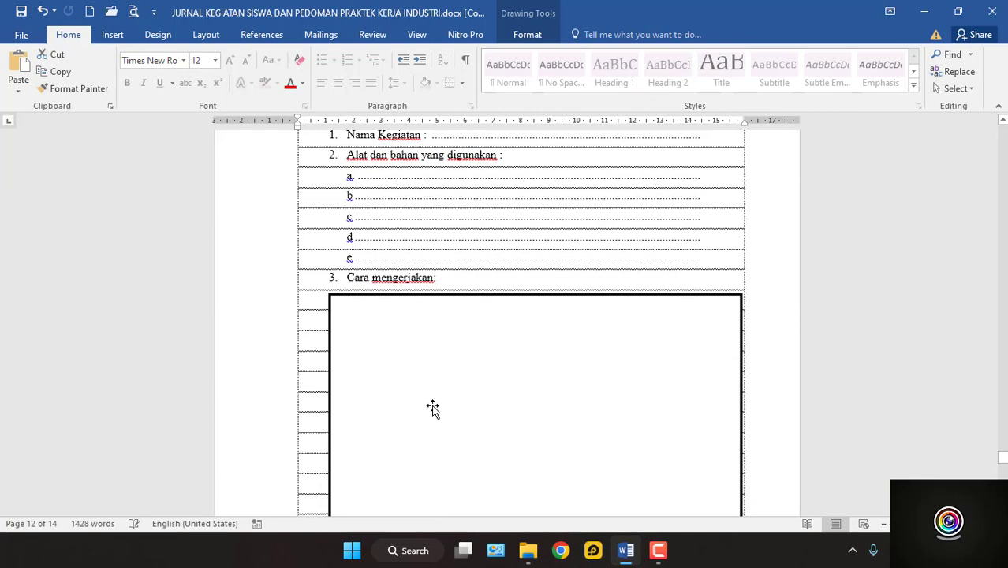
# Step: Review the Keterampilan 2 form once more and continue past page 13 to section V, Penilaian Siswa
pyautogui.scroll(4, 422, 392)
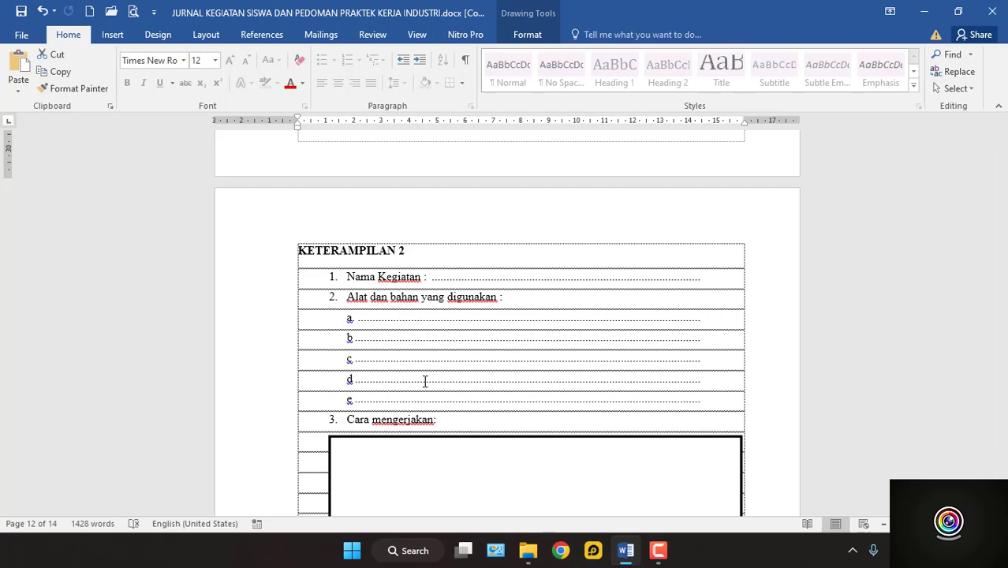
pyautogui.scroll(-10, 424, 381)
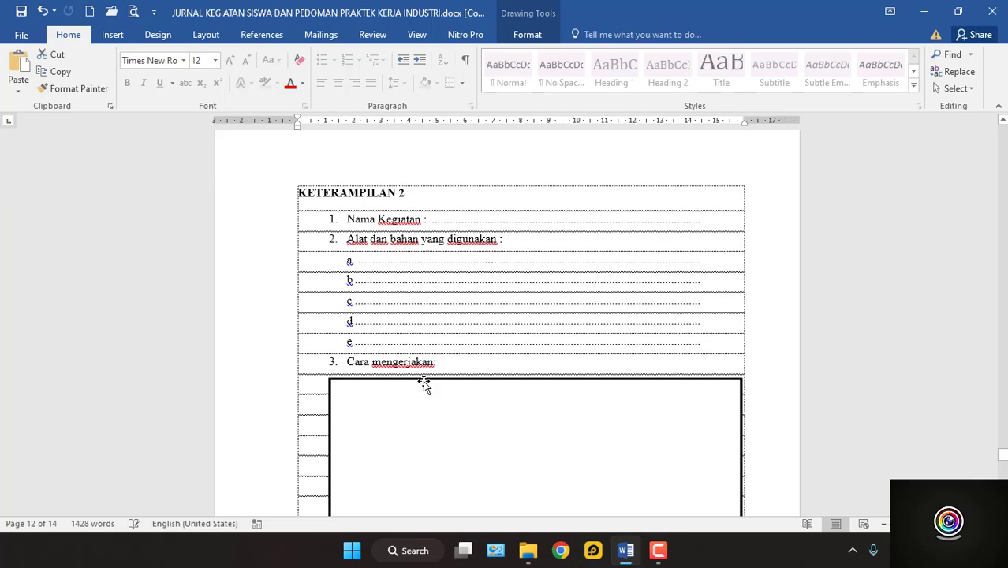
pyautogui.scroll(-6, 424, 381)
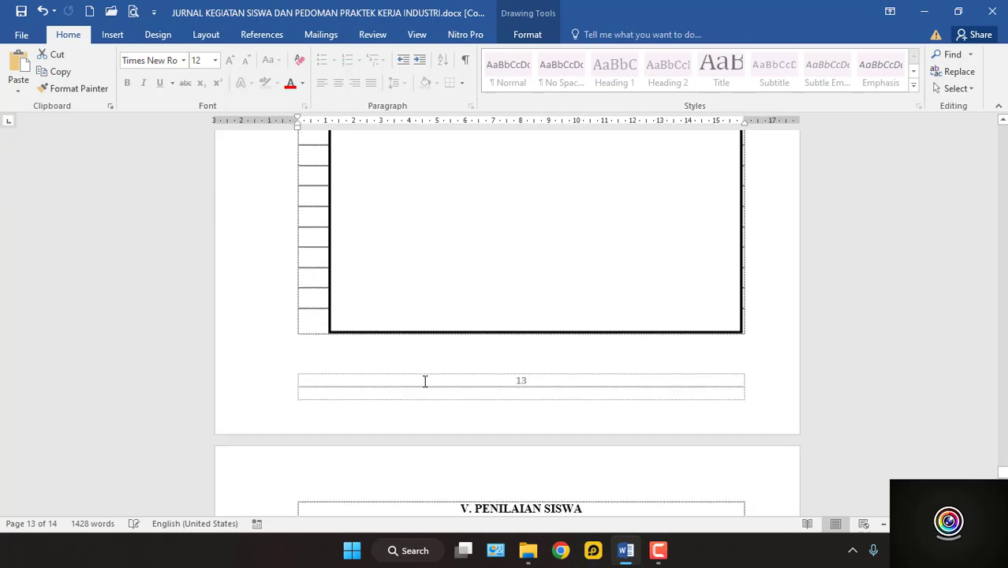
pyautogui.scroll(-8, 434, 370)
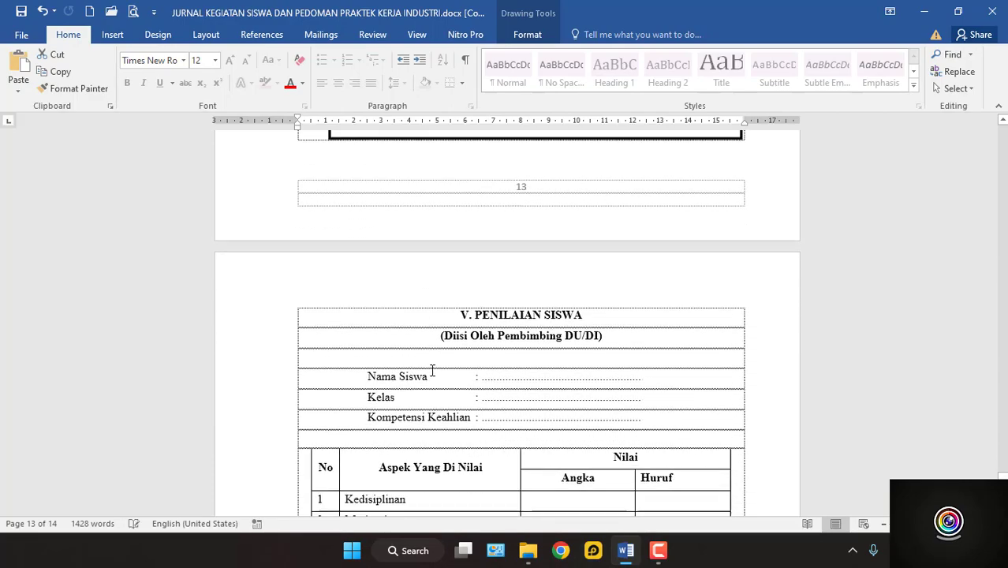
# Step: Look over the Penilaian Siswa form, from the student identity fields through the assessed aspects to the Keterangan notes
pyautogui.scroll(-5, 432, 374)
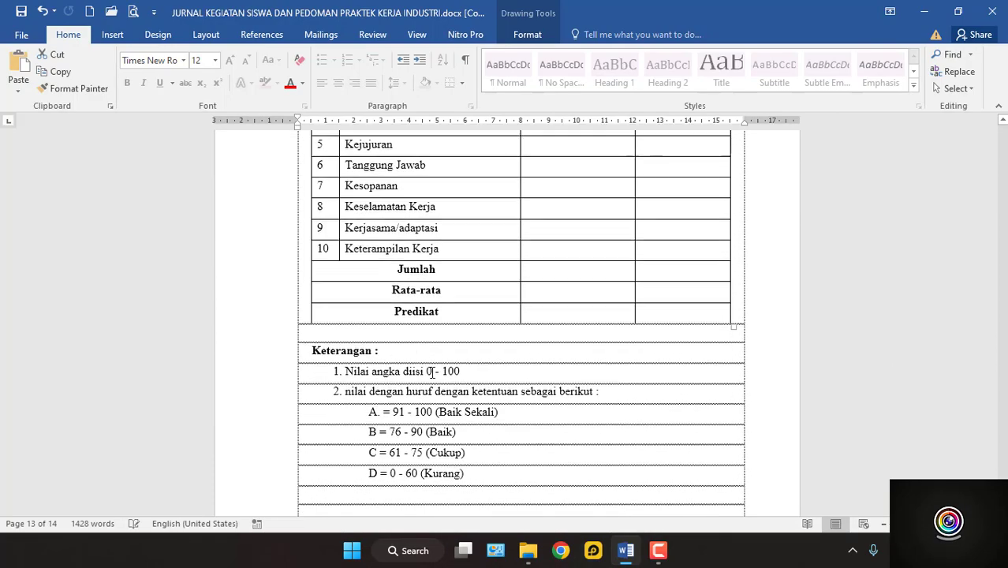
pyautogui.scroll(6, 432, 369)
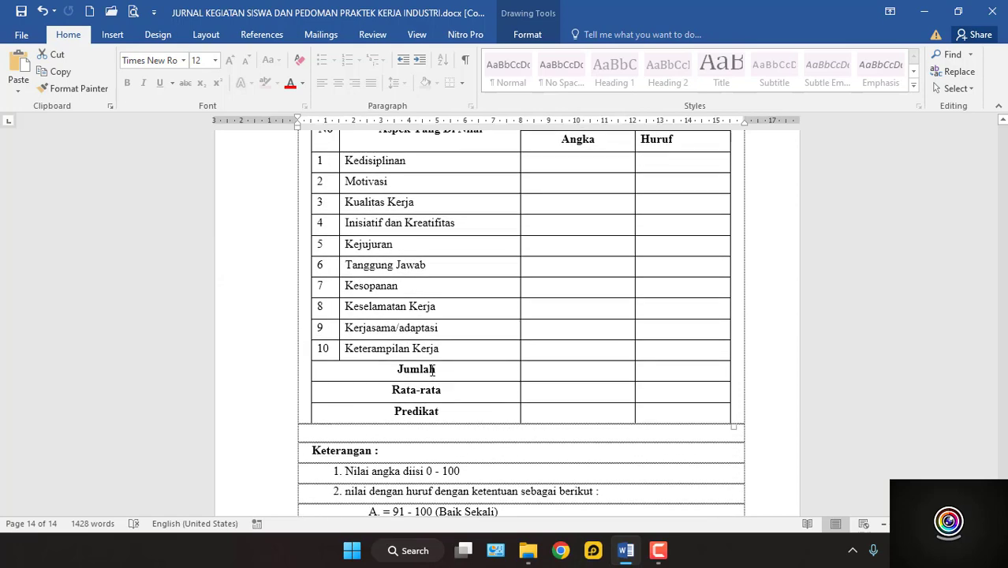
pyautogui.scroll(1, 431, 348)
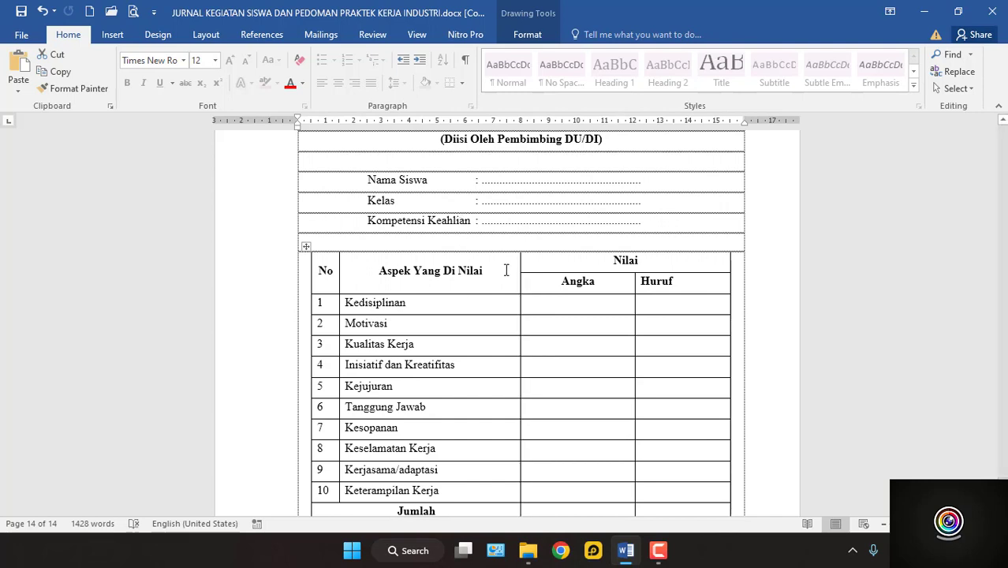
pyautogui.scroll(-2, 587, 265)
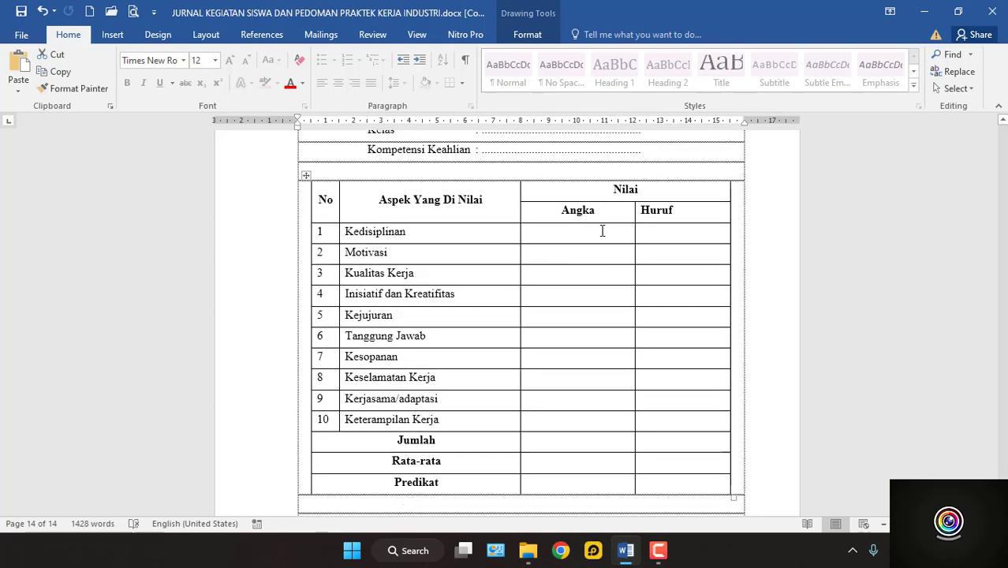
# Step: Place the cursor in the Angka cell of the Kedisiplinan row and compare the score columns with the Keterangan grading scale
pyautogui.click(581, 237)
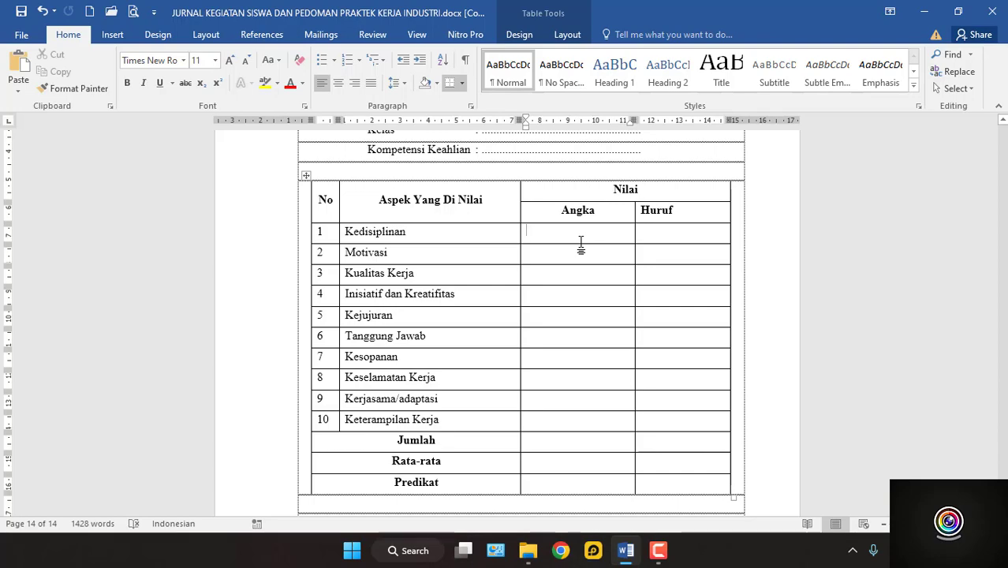
pyautogui.scroll(-6, 581, 245)
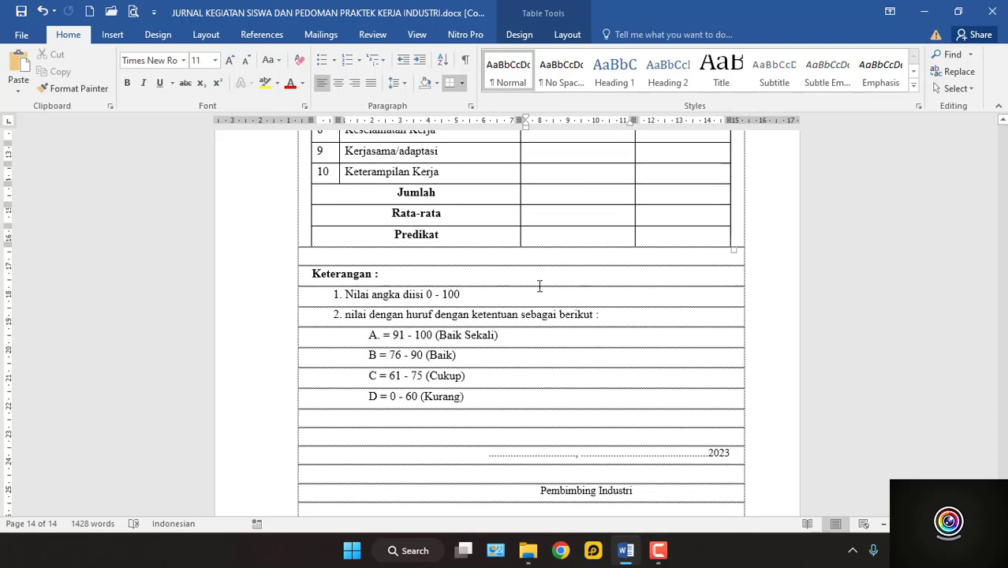
pyautogui.scroll(6, 442, 326)
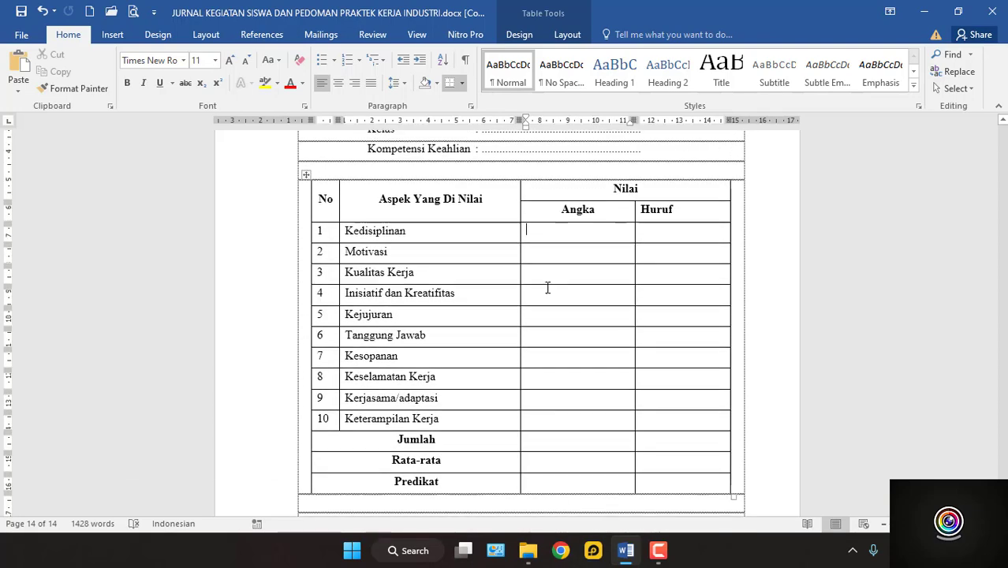
pyautogui.scroll(-3, 583, 249)
pyautogui.scroll(-3, 576, 262)
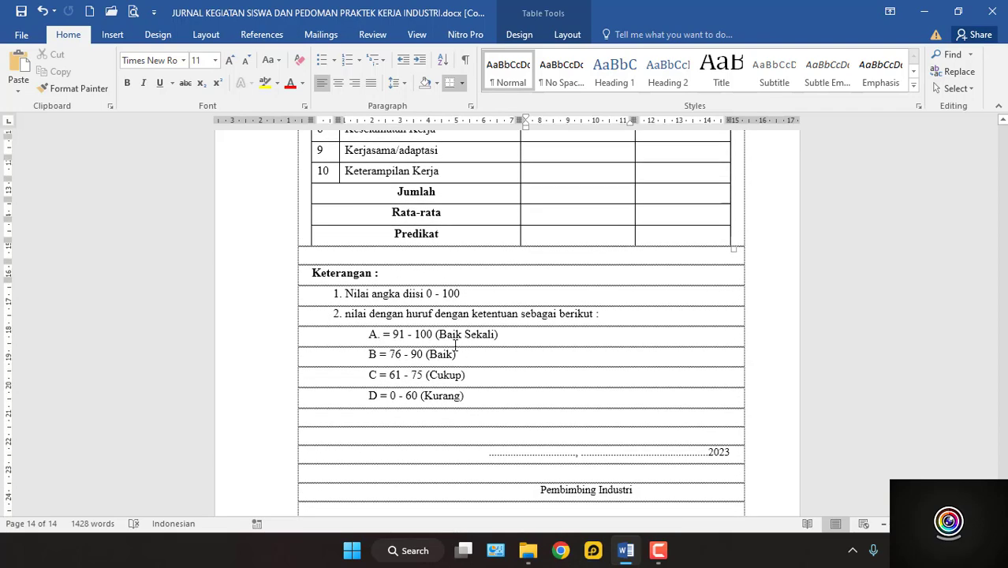
pyautogui.scroll(2, 703, 302)
pyautogui.scroll(3, 703, 303)
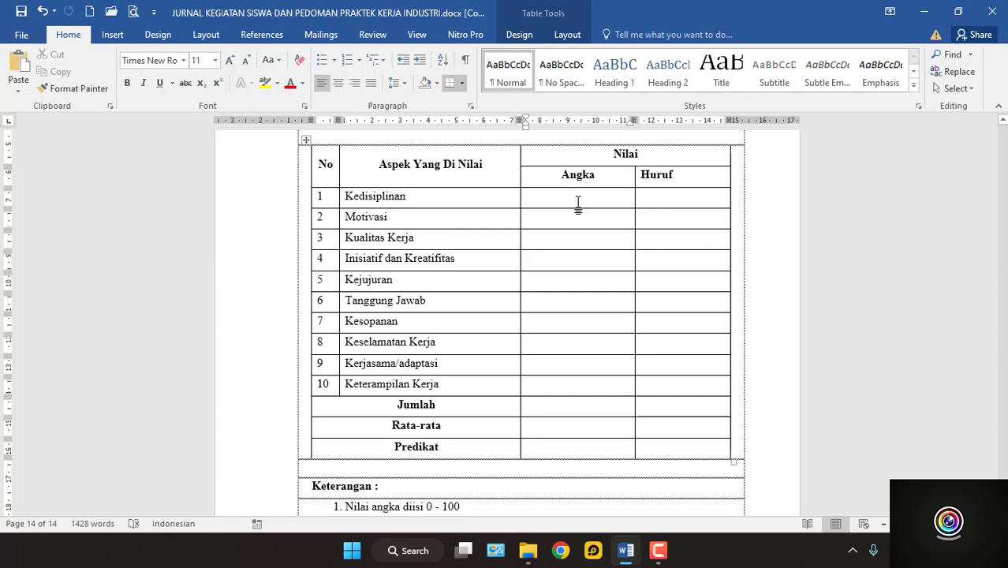
pyautogui.scroll(-1, 656, 265)
pyautogui.scroll(-3, 657, 265)
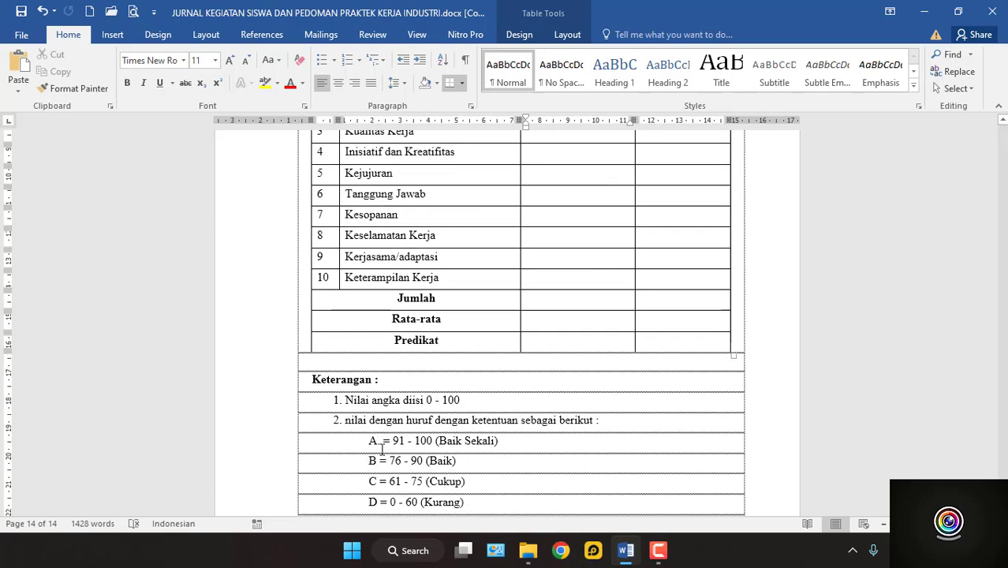
pyautogui.scroll(4, 652, 315)
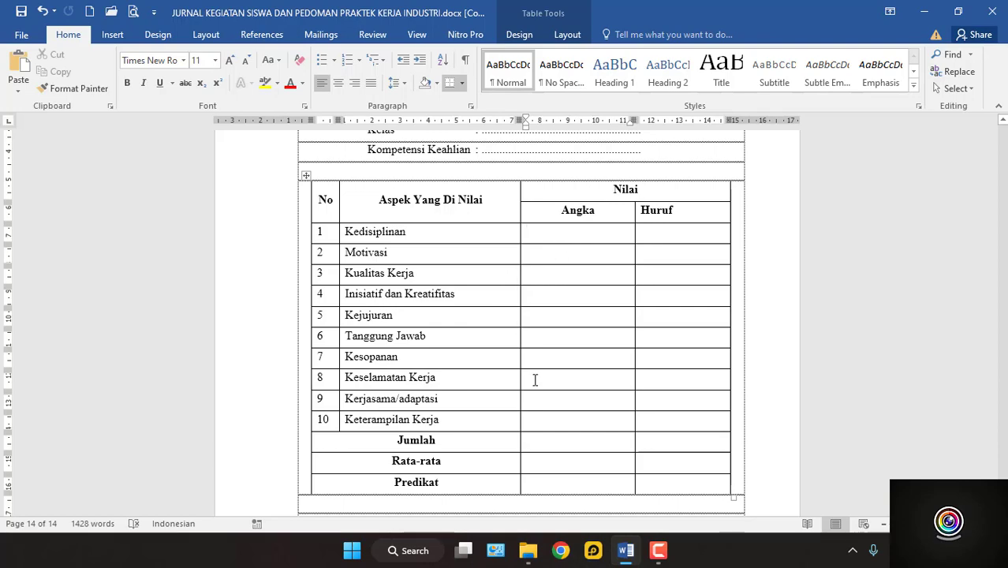
# Step: Examine the date line and Pembimbing Industri signature block below the grading scale, ending back at the assessment table
pyautogui.scroll(-6, 535, 380)
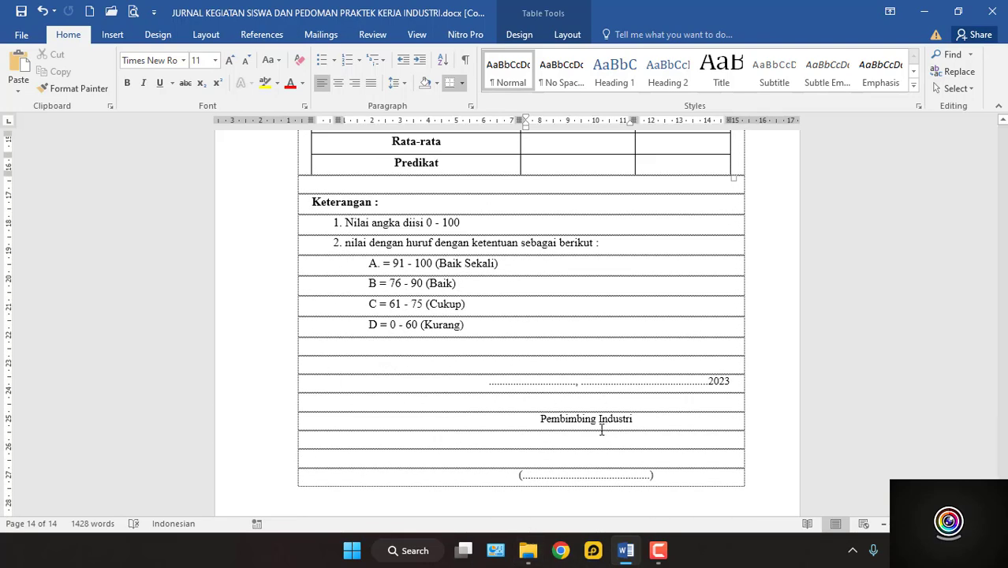
pyautogui.scroll(3, 552, 175)
pyautogui.scroll(-3, 557, 229)
pyautogui.scroll(3, 551, 439)
pyautogui.scroll(-3, 551, 439)
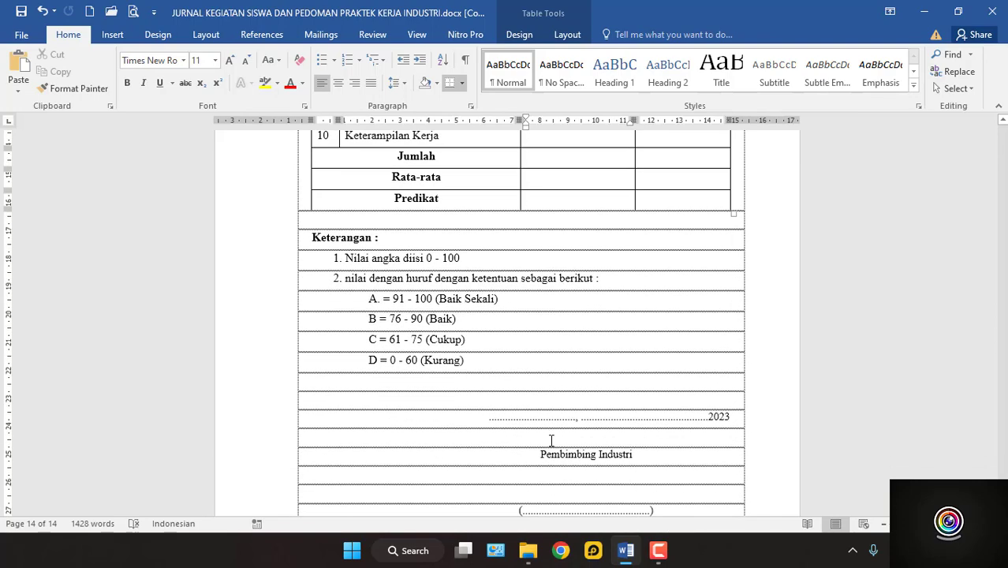
pyautogui.scroll(-1, 601, 484)
pyautogui.scroll(5, 599, 481)
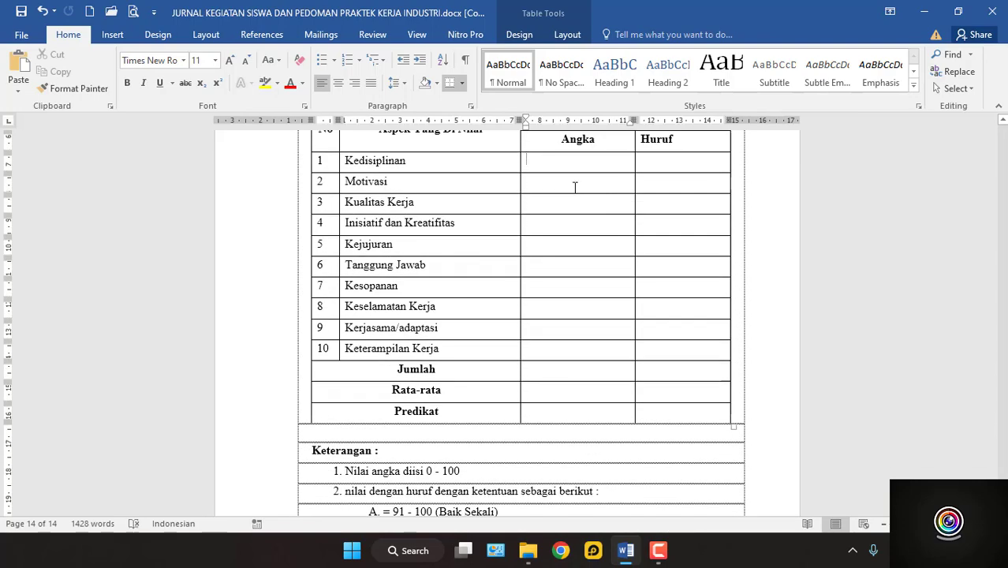
# Step: Place the cursor in the Kedisiplinan row's Angka cell and check the assessment page through to the supervisor's name line
pyautogui.click(572, 164)
pyautogui.scroll(-3, 511, 433)
pyautogui.scroll(-2, 514, 432)
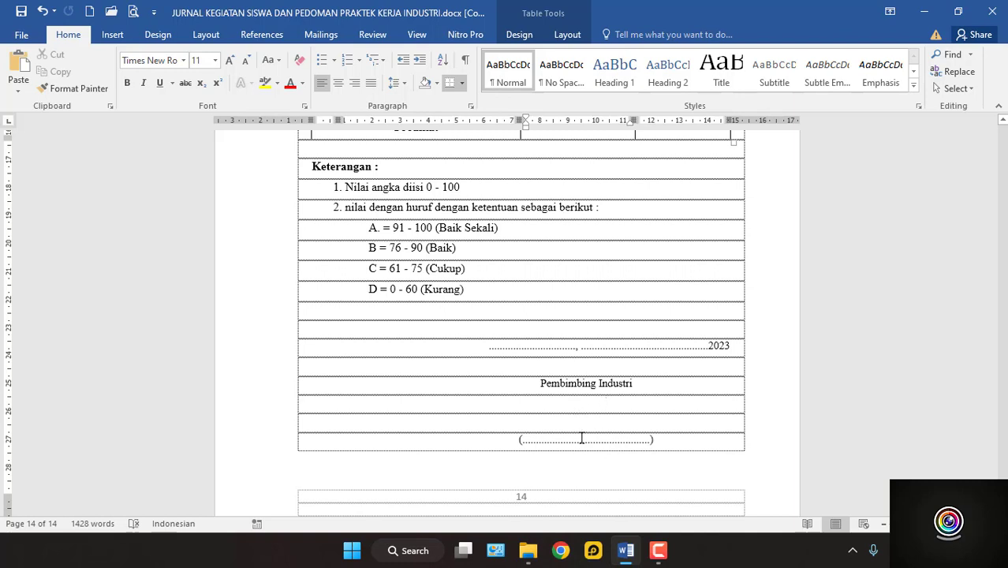
pyautogui.scroll(8, 570, 470)
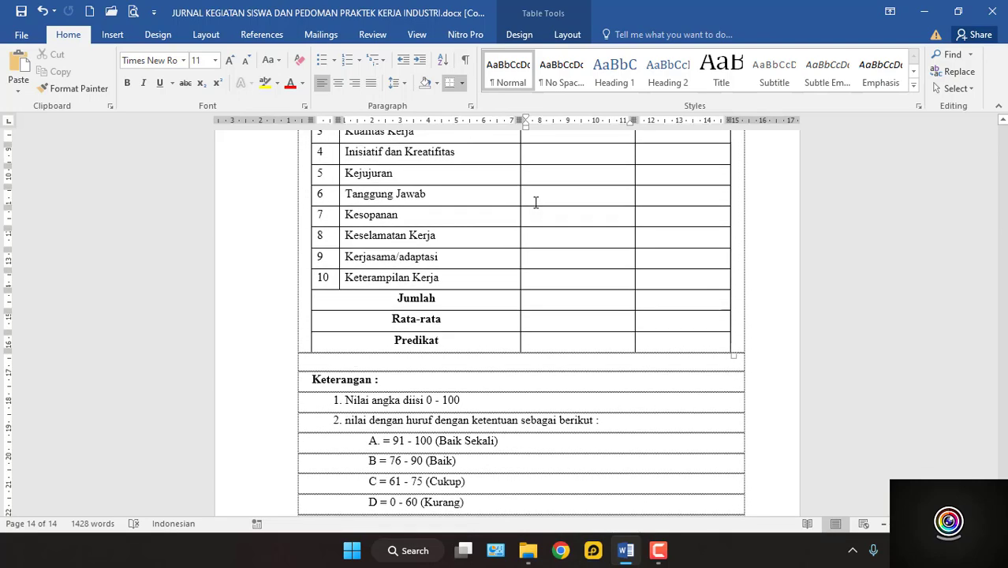
pyautogui.scroll(-8, 552, 219)
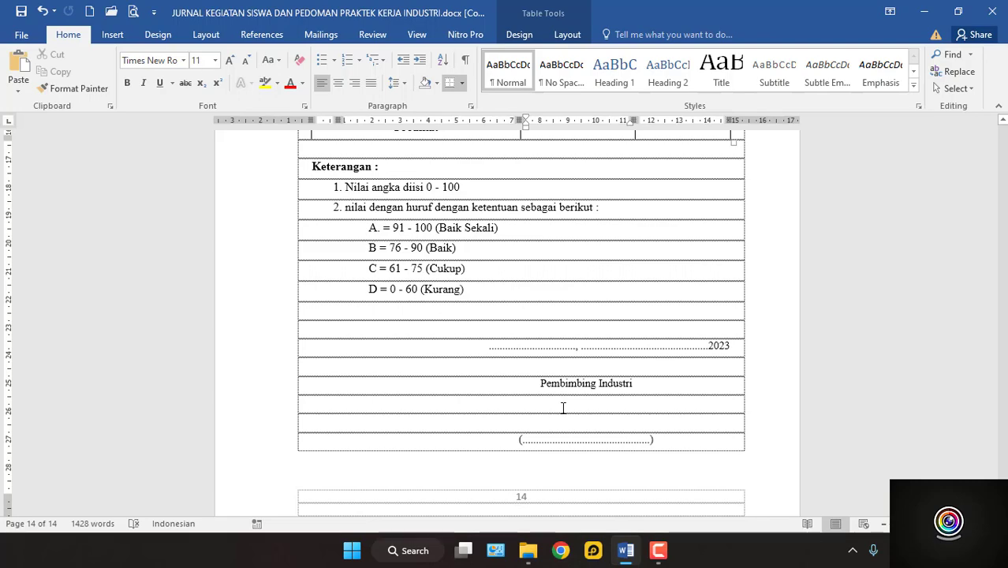
pyautogui.scroll(-1, 562, 406)
# Step: Review the Jumlah, Rata-rata and Predikat rows together with the Keterangan notes, ending back at the assessment table
pyautogui.scroll(6, 563, 408)
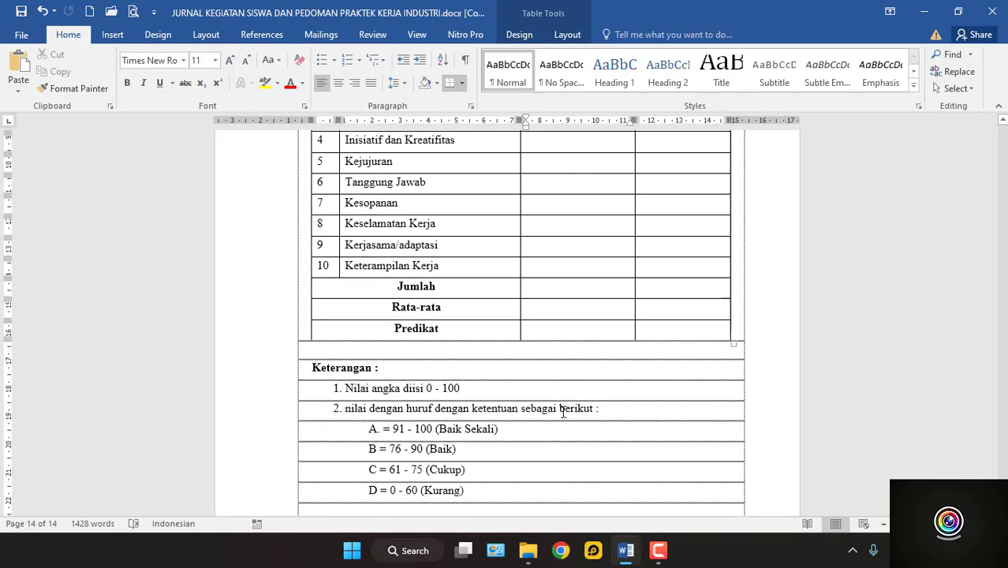
pyautogui.scroll(1, 563, 413)
pyautogui.scroll(-3, 563, 413)
pyautogui.scroll(2, 563, 412)
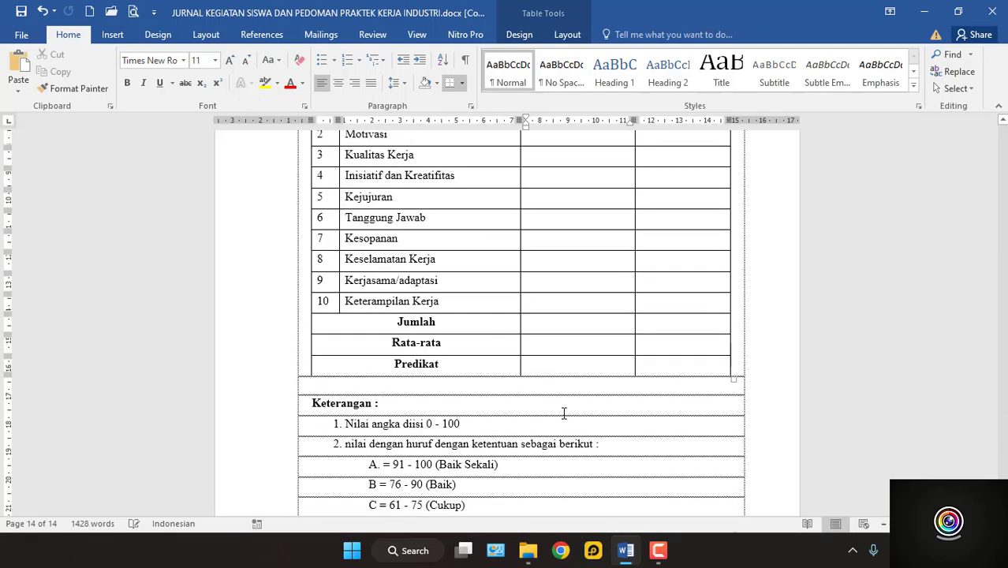
pyautogui.scroll(-6, 564, 414)
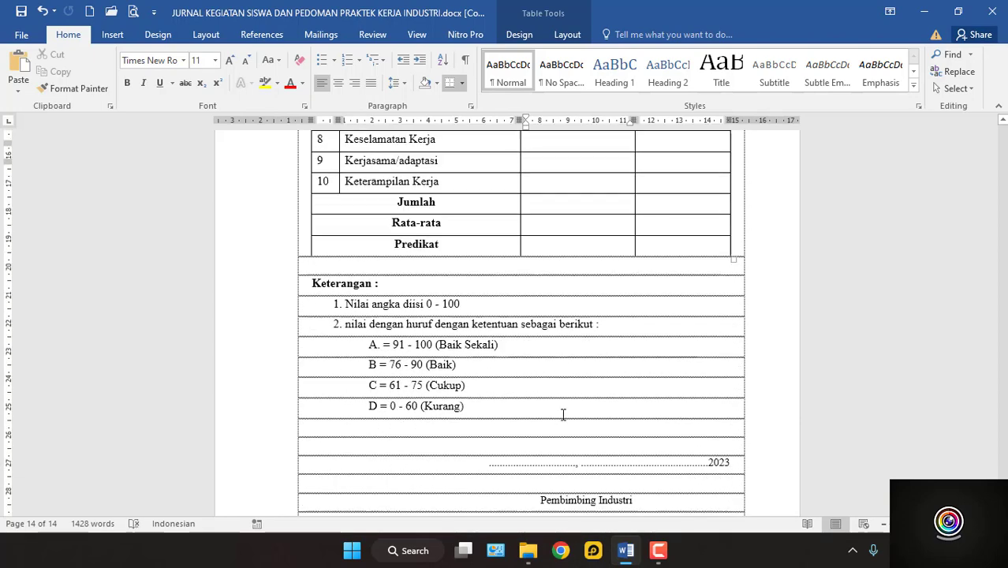
pyautogui.scroll(7, 563, 415)
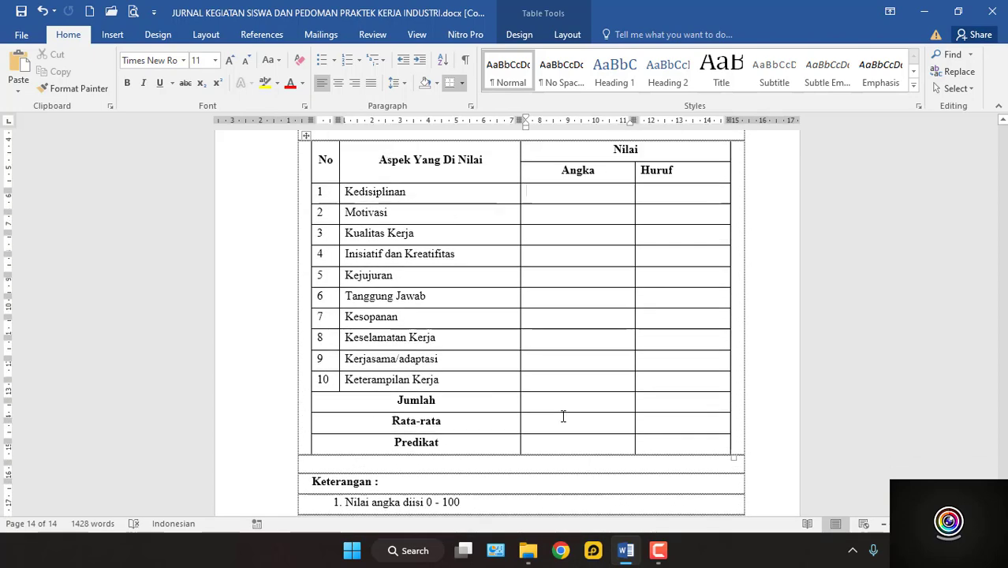